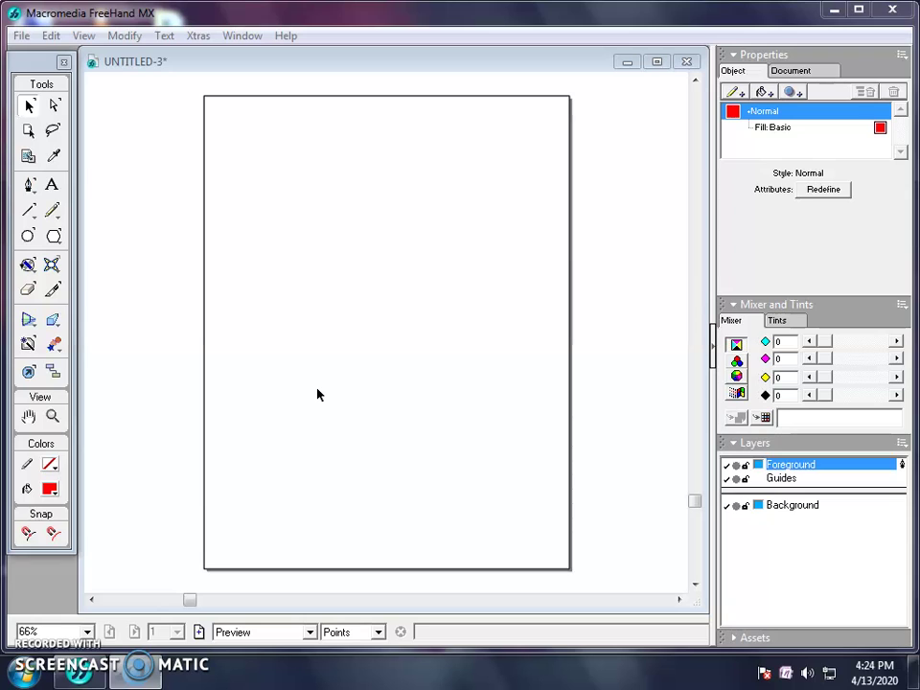
Set the default stroke colour to blue and the default fill colour to cyan
click(230, 232)
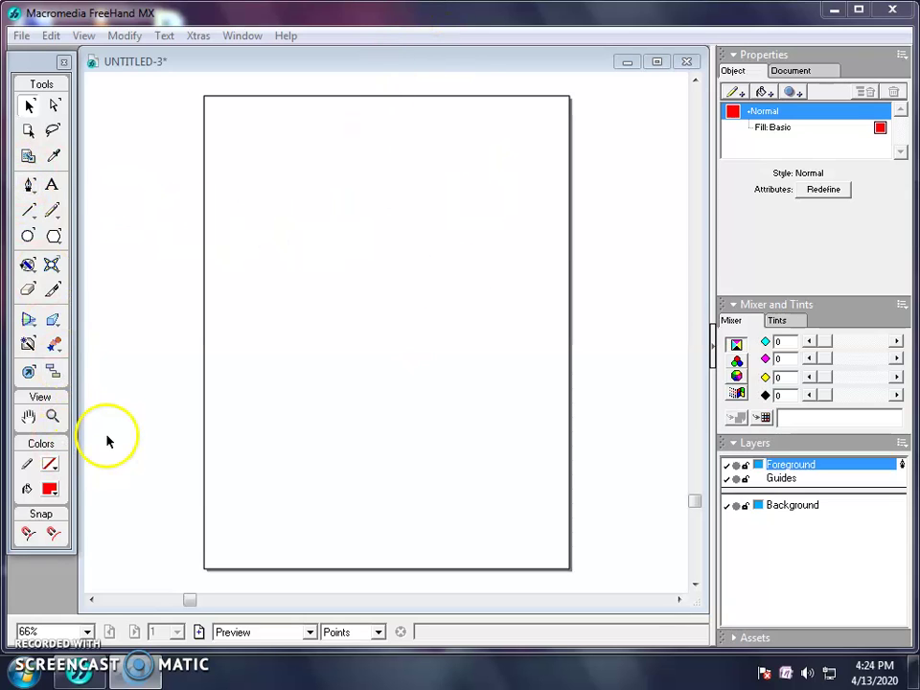
click(49, 464)
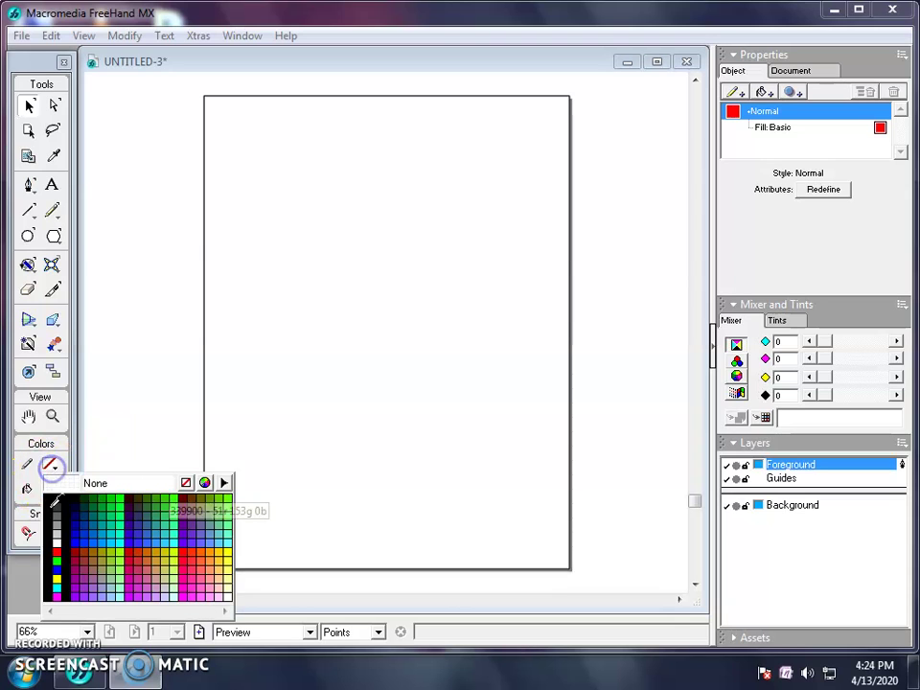
click(58, 561)
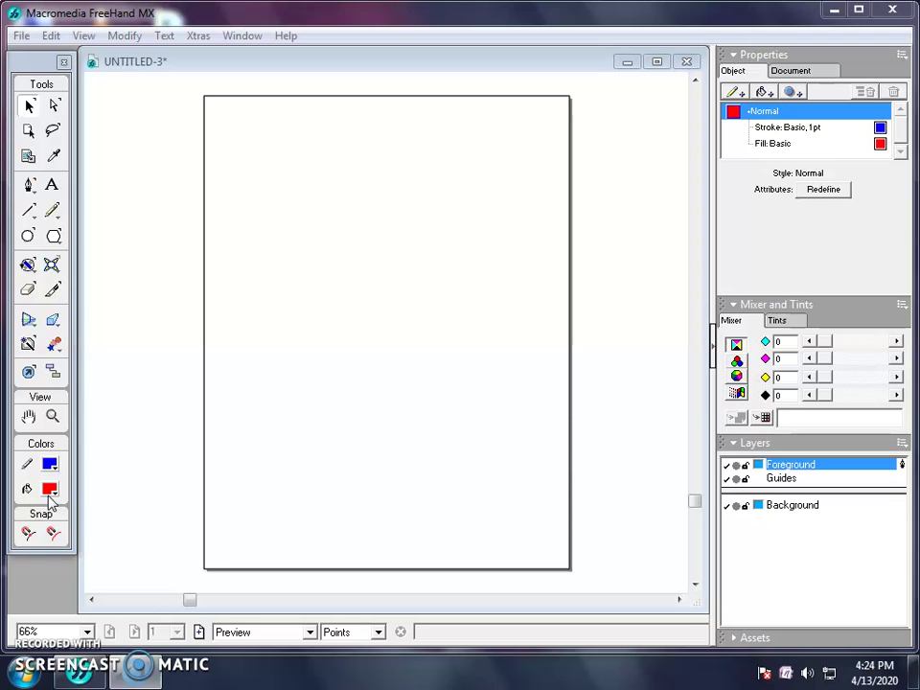
click(50, 489)
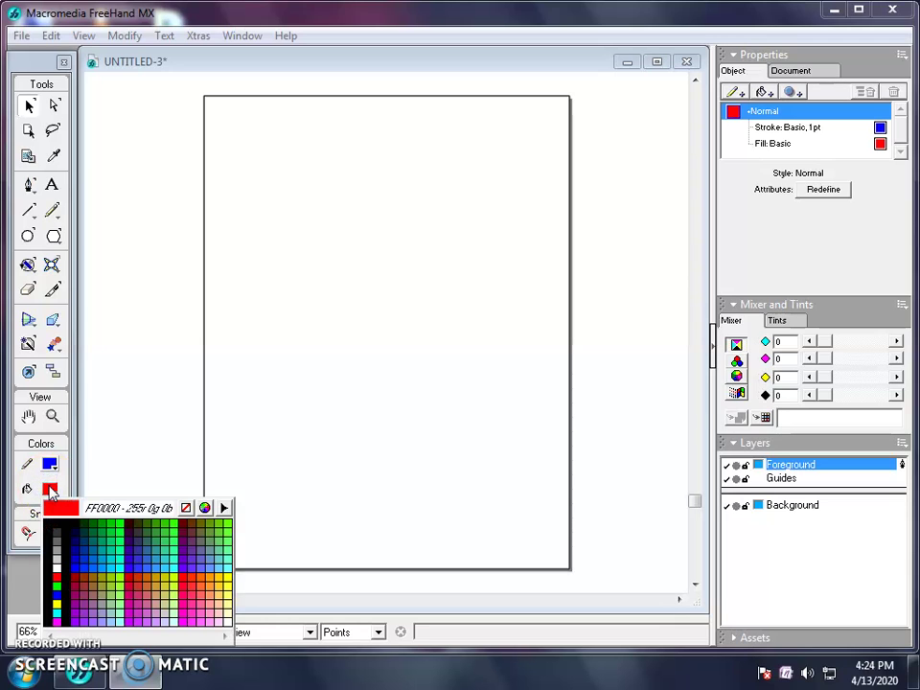
click(58, 610)
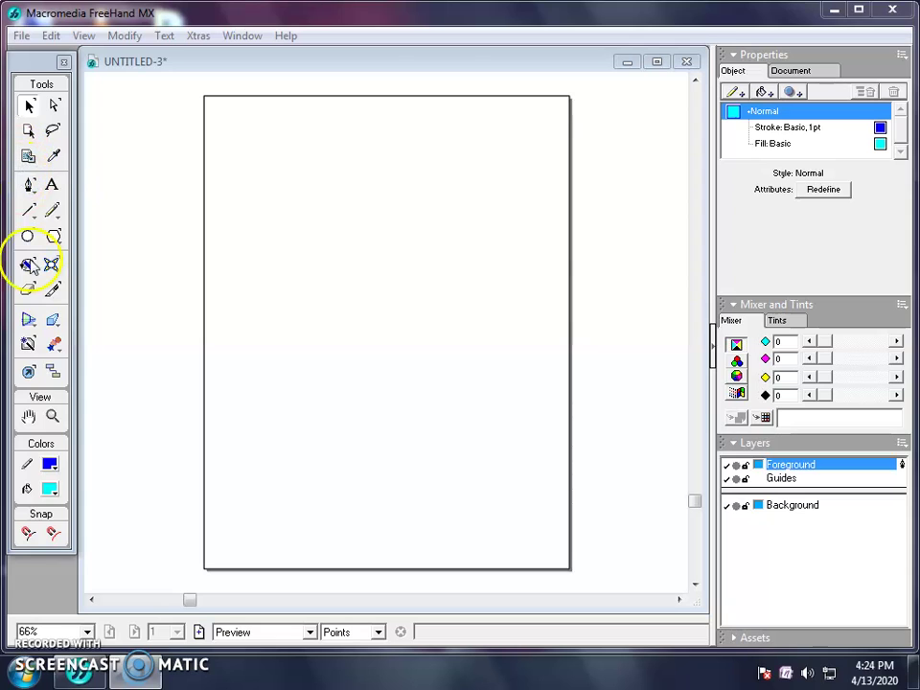
click(50, 471)
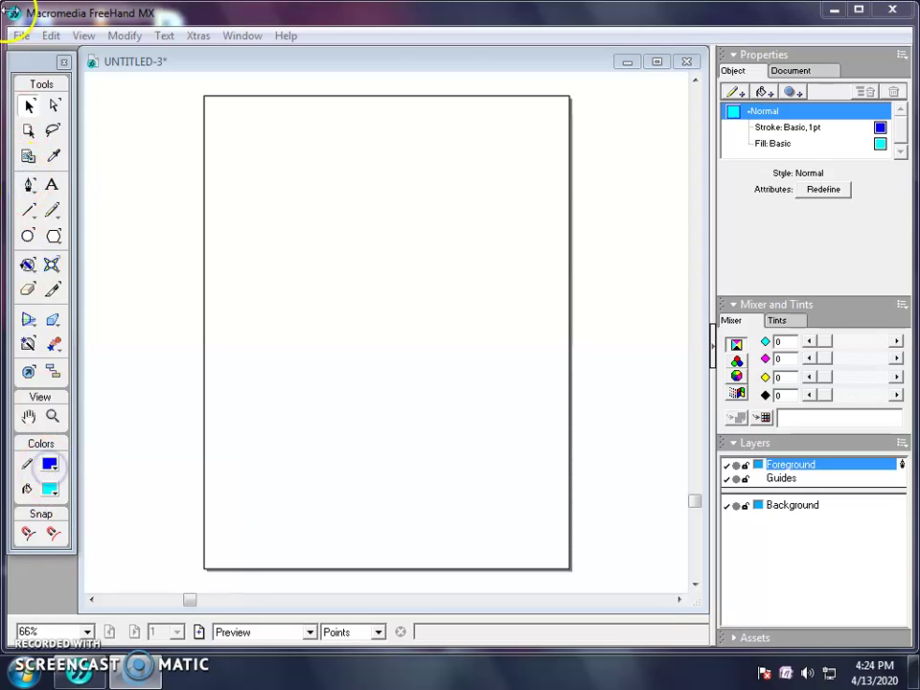
Draw a rectangle about 613 by 794 points that covers the whole page
click(56, 235)
click(86, 248)
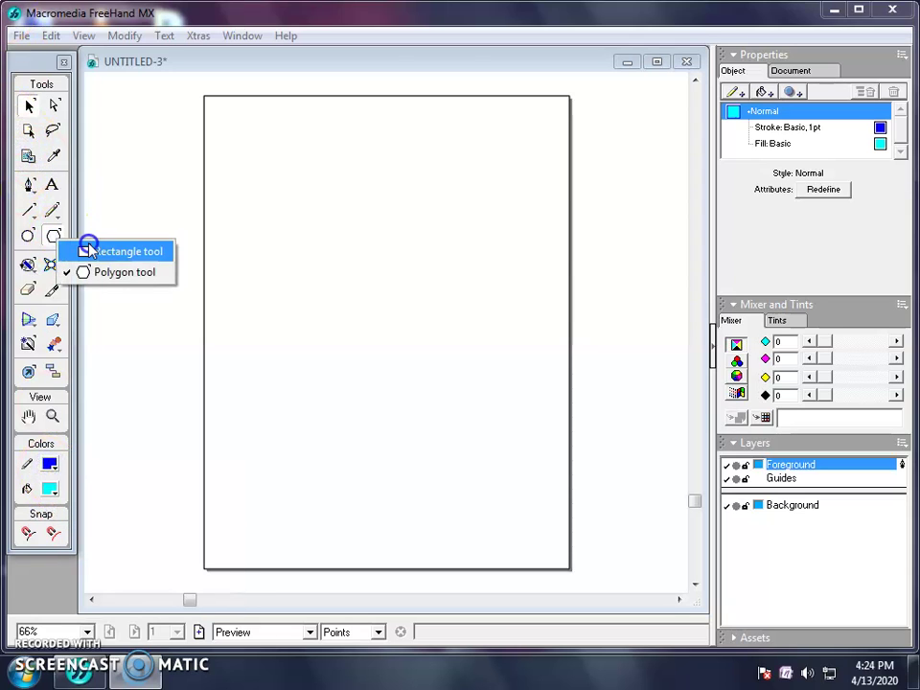
drag(203, 94, 570, 568)
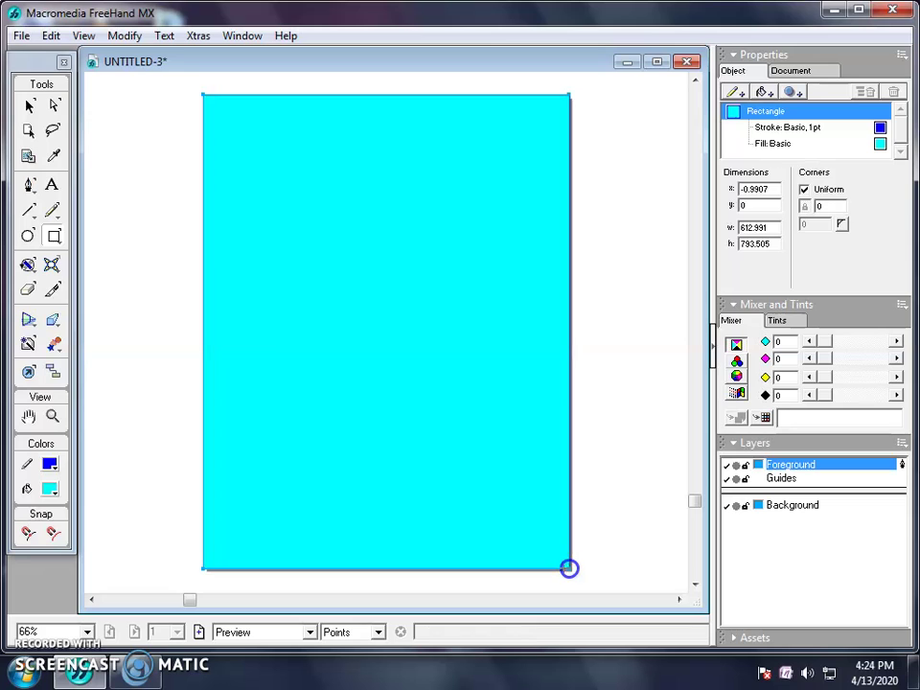
Set the page-sized rectangle's stroke width to 12 pt
click(778, 129)
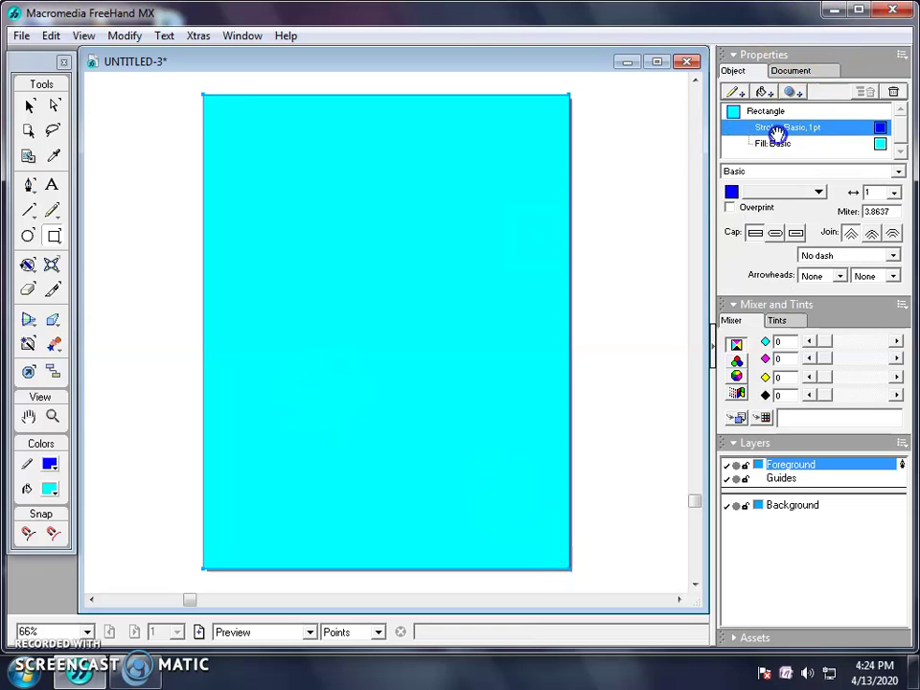
click(891, 193)
click(874, 285)
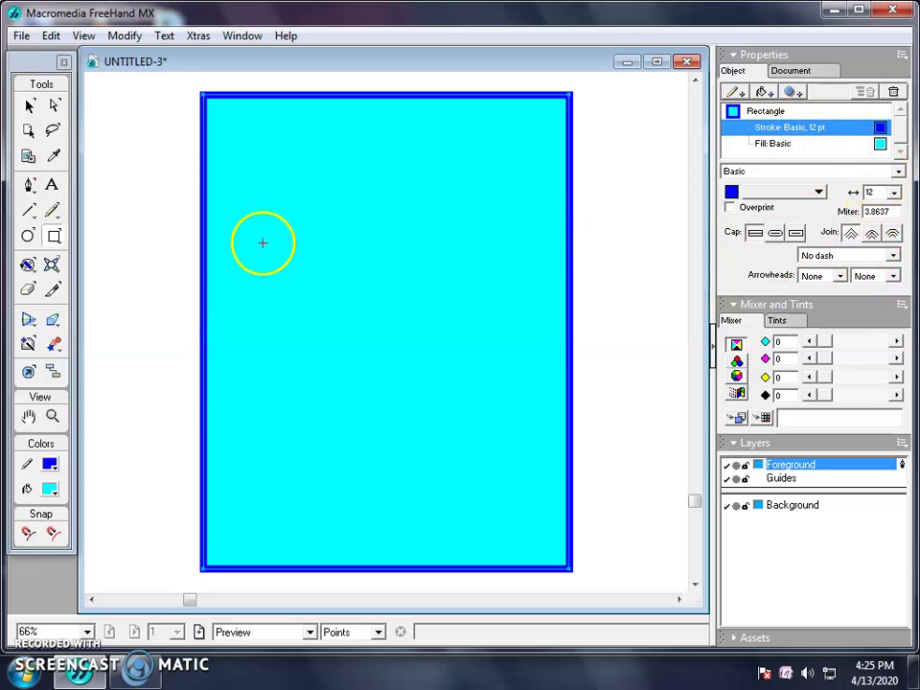
Duplicate the rectangle and scale the copy to about 524 by 706 points, centred inside the original with an even margin
click(313, 207)
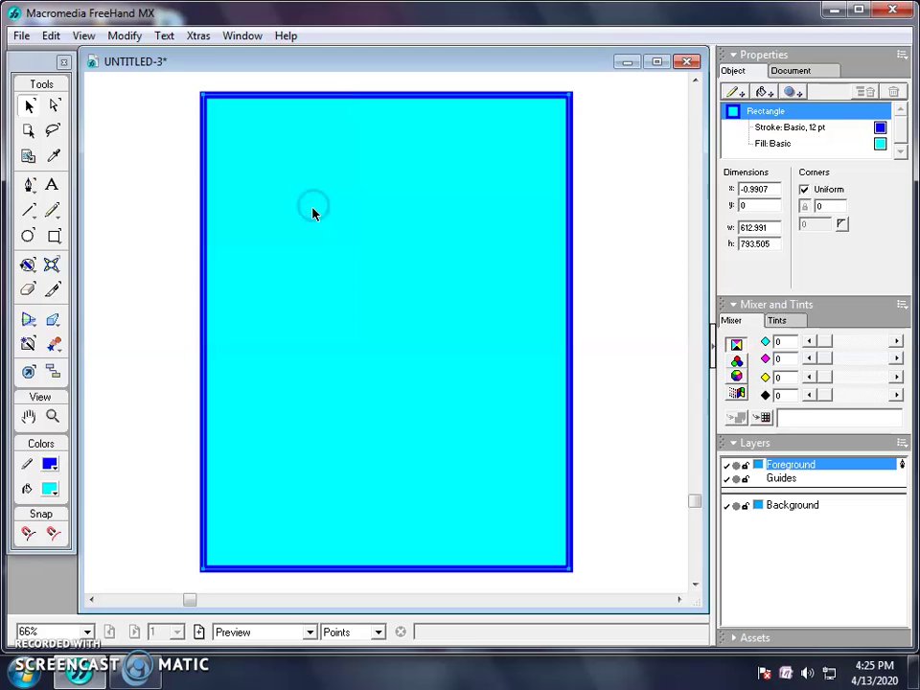
click(286, 174)
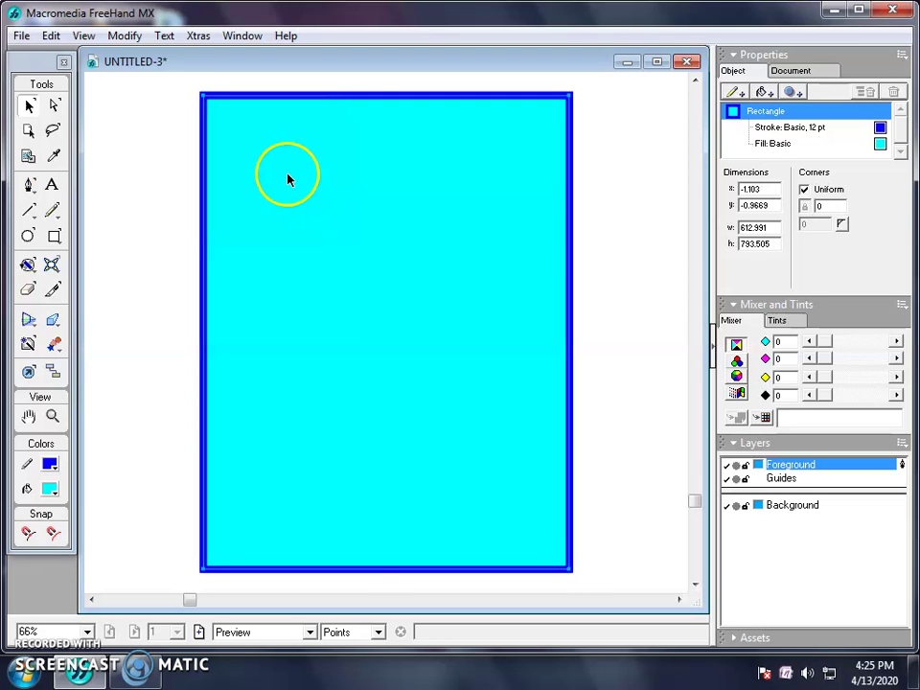
mouse_move(186, 81)
mouse_down()
mouse_move(313, 185)
mouse_move(250, 168)
mouse_move(235, 141)
mouse_up()
drag(324, 247, 349, 243)
drag(500, 308, 554, 306)
drag(228, 308, 215, 308)
drag(384, 505, 401, 556)
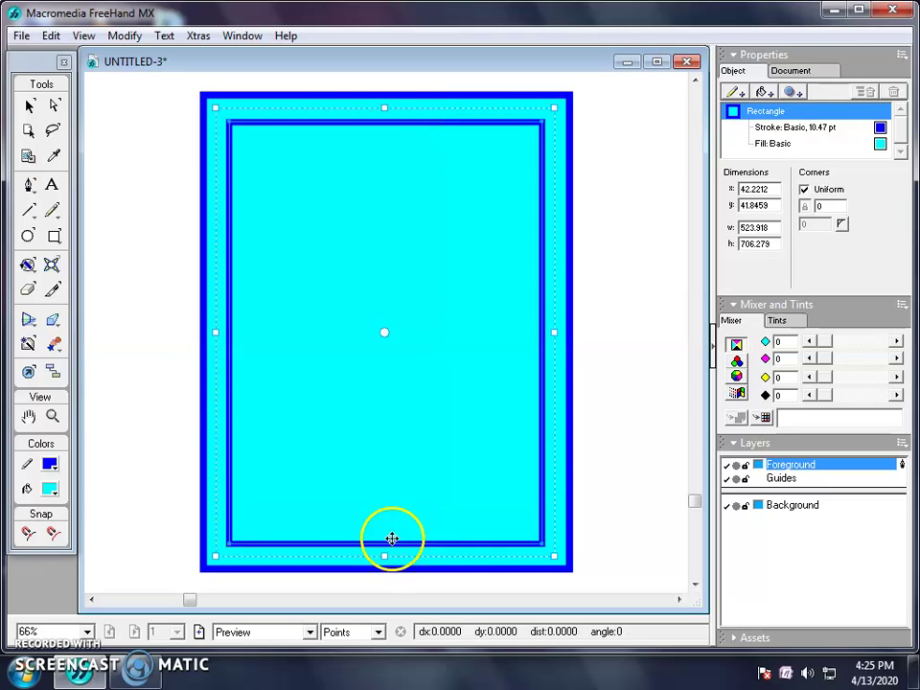
click(136, 304)
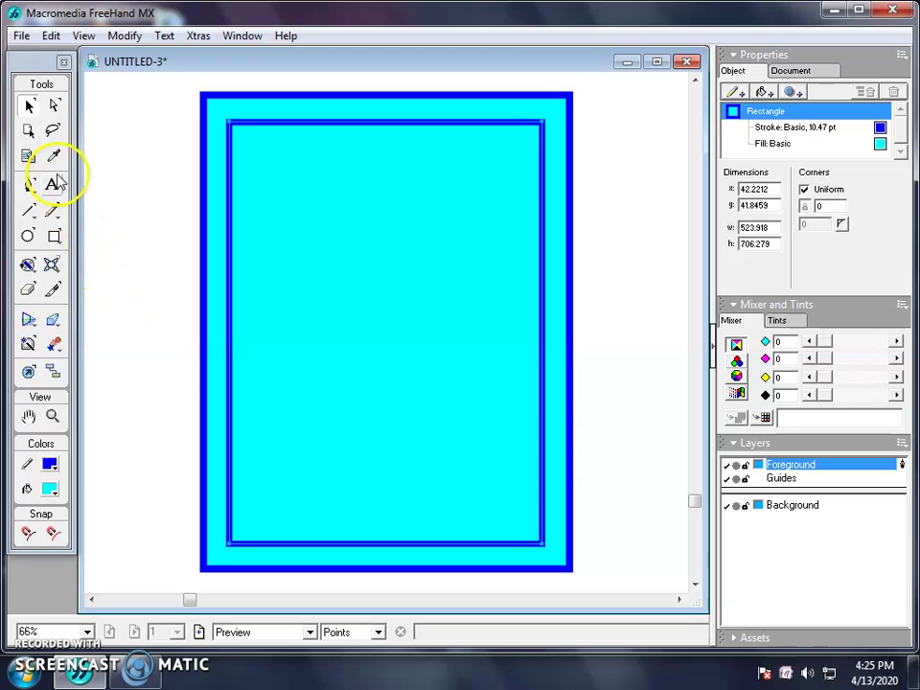
Try a red fill on the inner rectangle and undo it
click(50, 490)
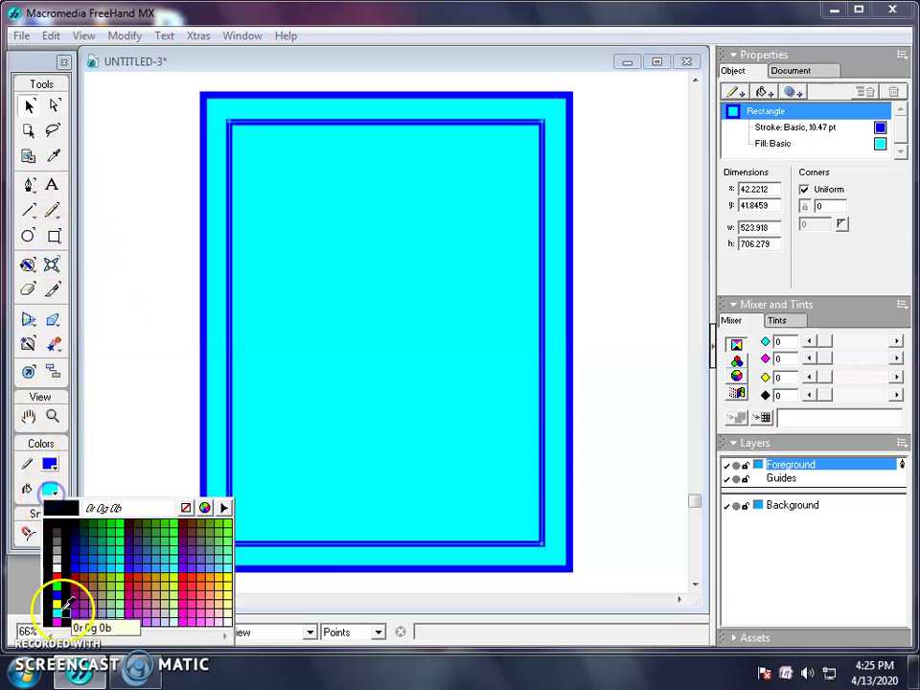
click(58, 572)
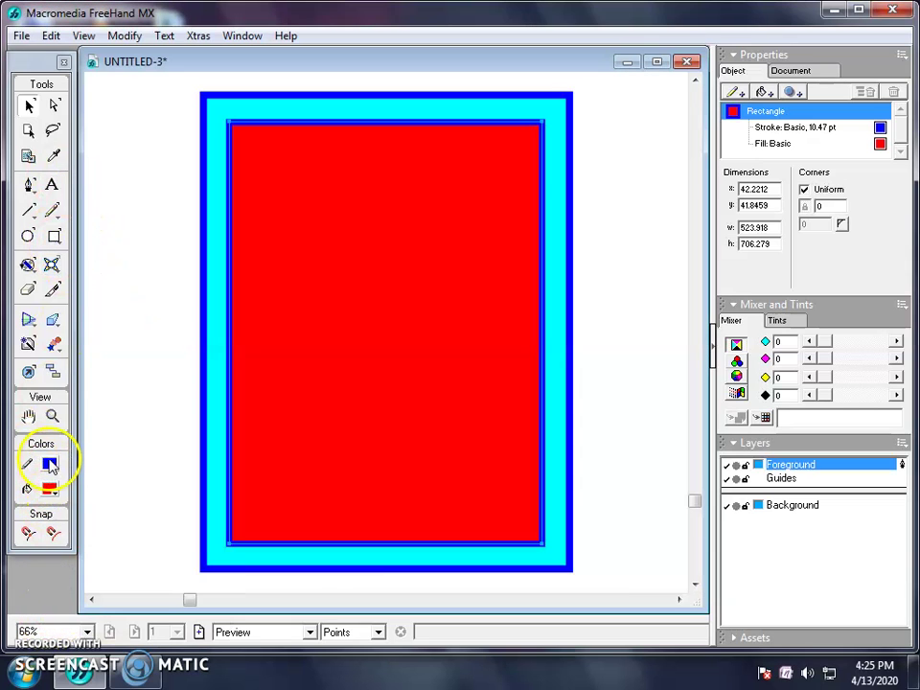
key(ctrl+z)
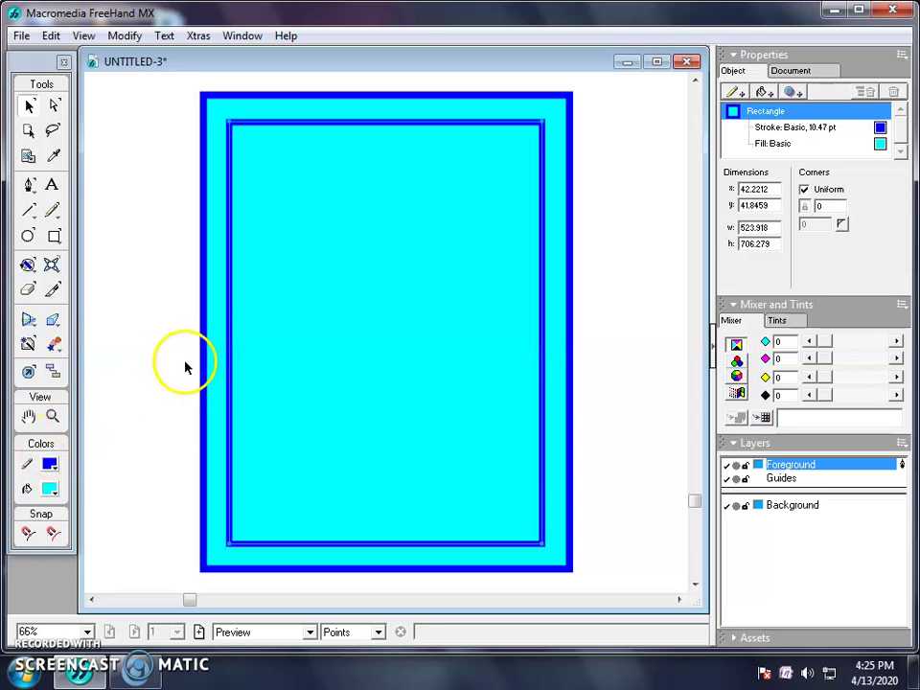
Fill the inner rectangle with yellow
click(146, 428)
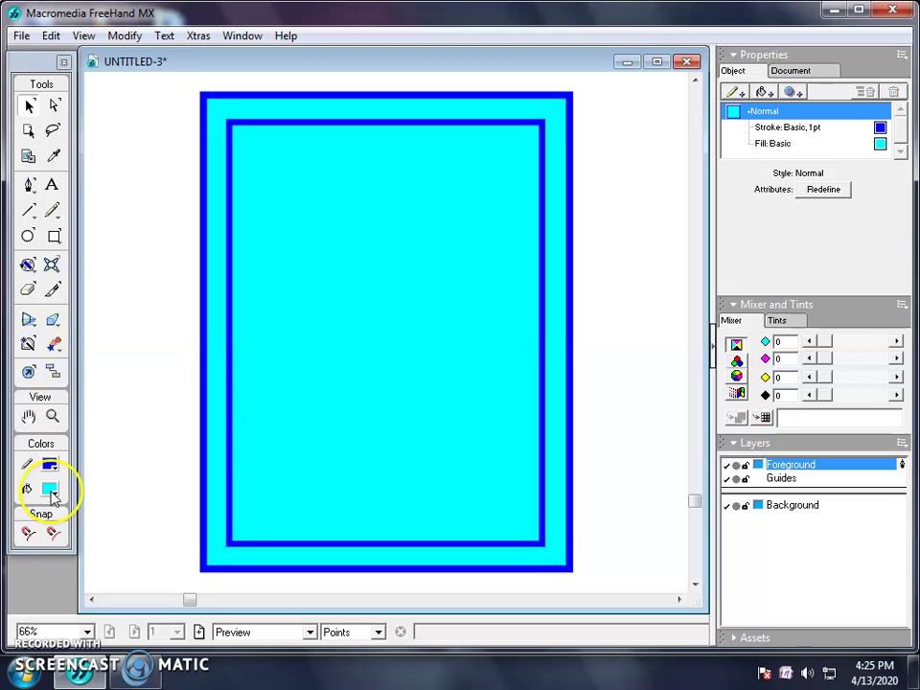
click(273, 396)
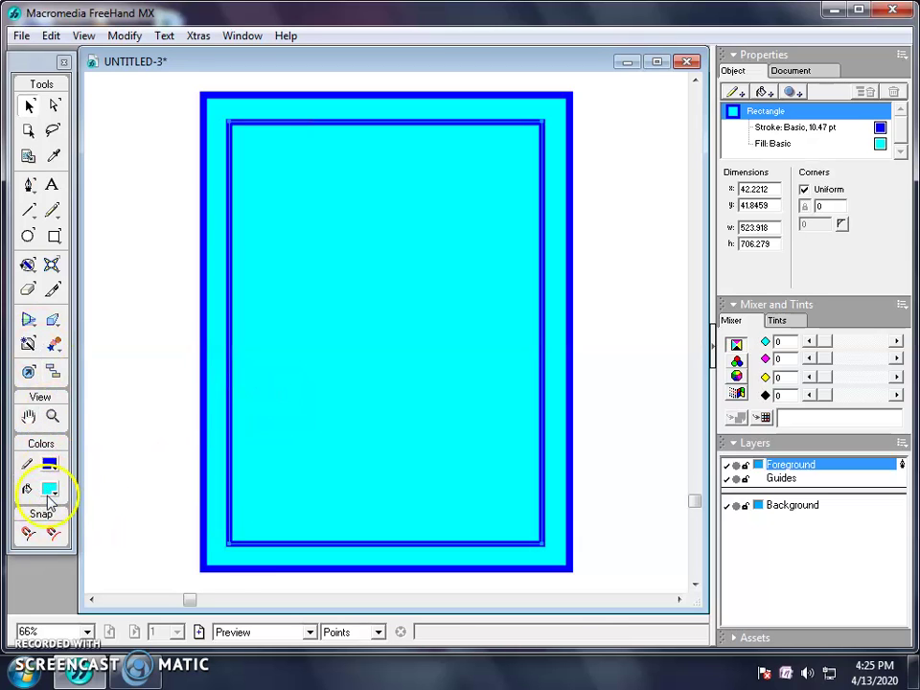
click(50, 491)
click(59, 598)
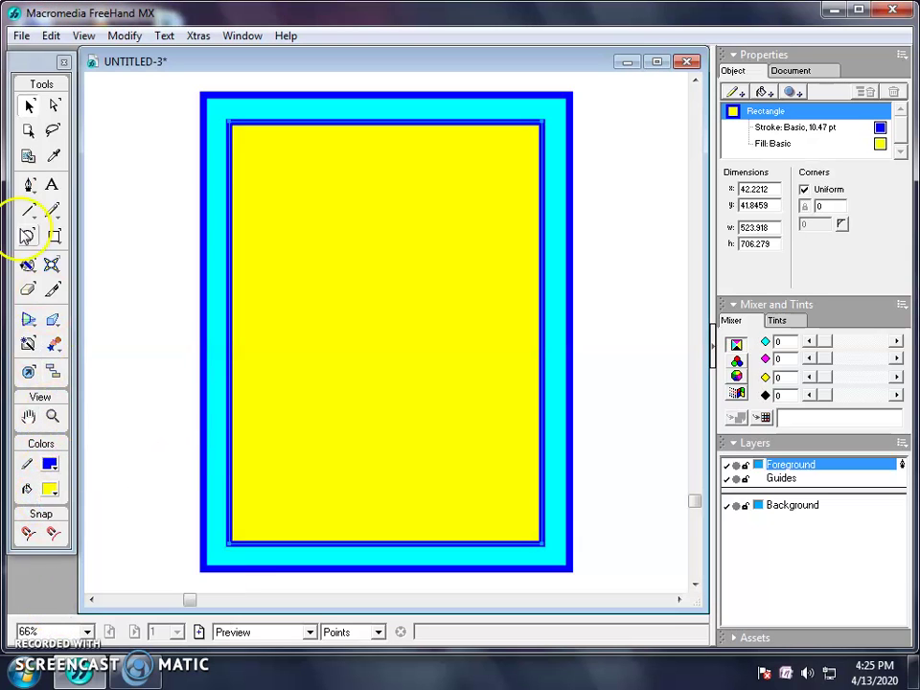
Try a yellow fill on the outer rectangle and undo it
click(220, 191)
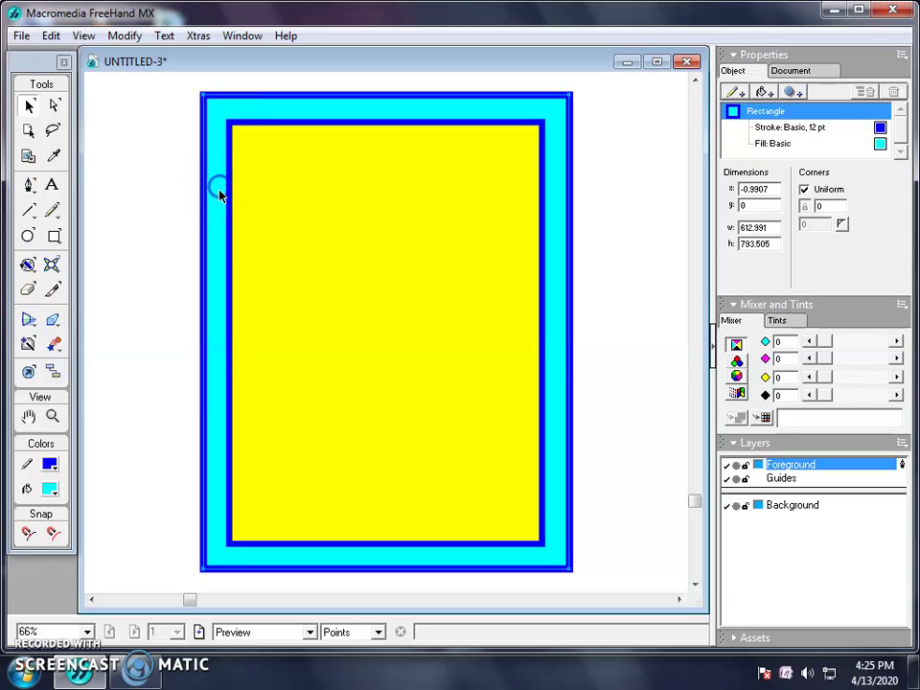
click(52, 490)
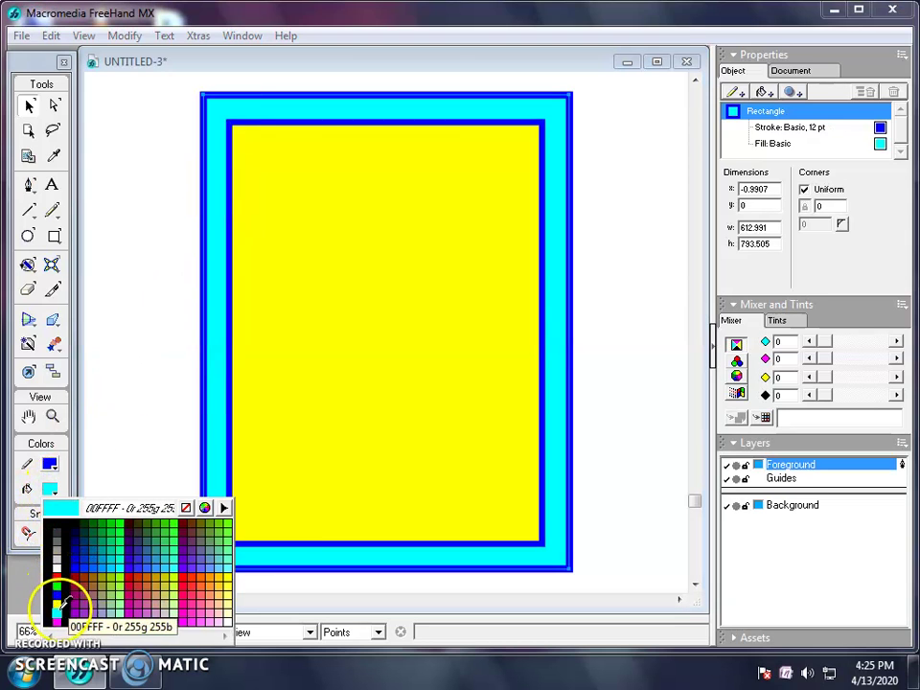
click(60, 596)
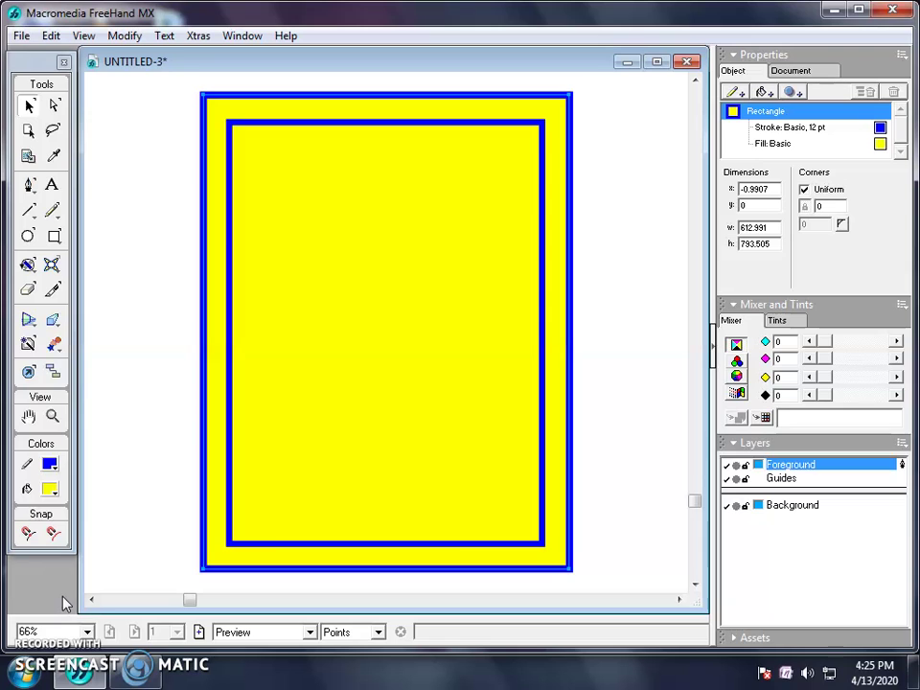
key(ctrl+z)
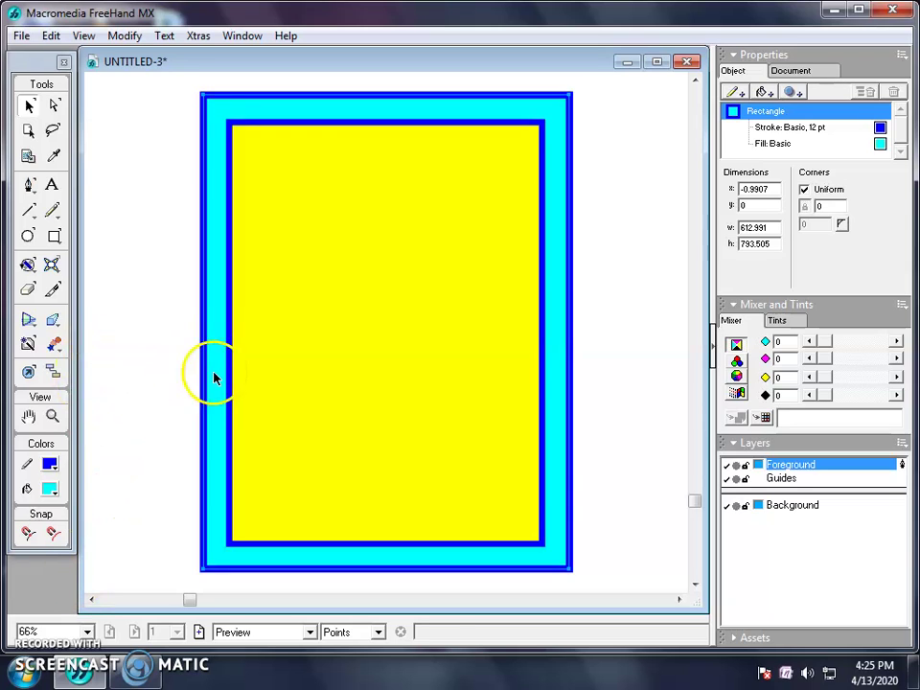
Fill the outer rectangle with red and deselect it
click(50, 488)
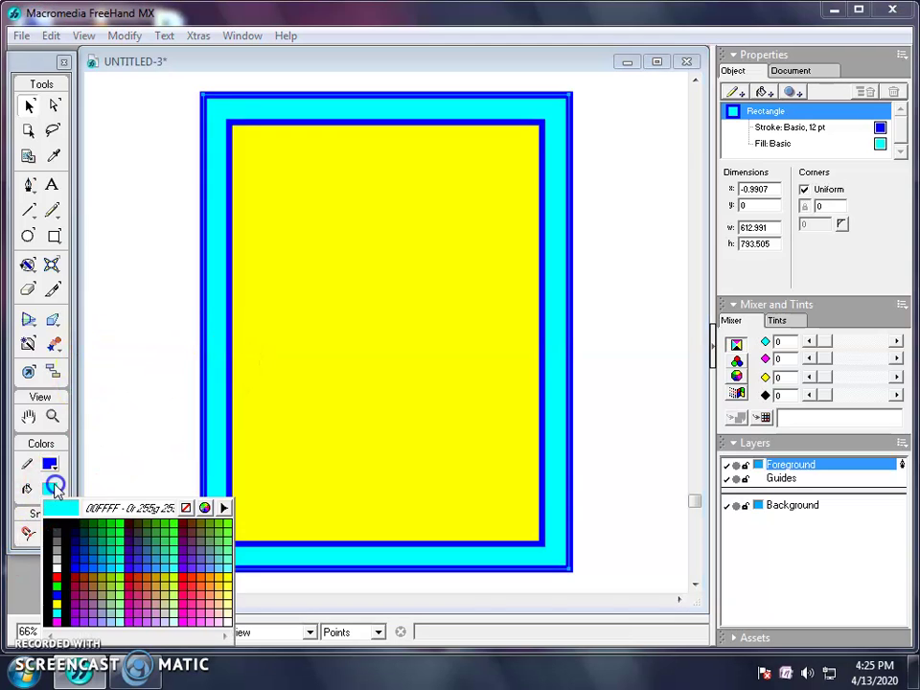
click(54, 579)
click(149, 383)
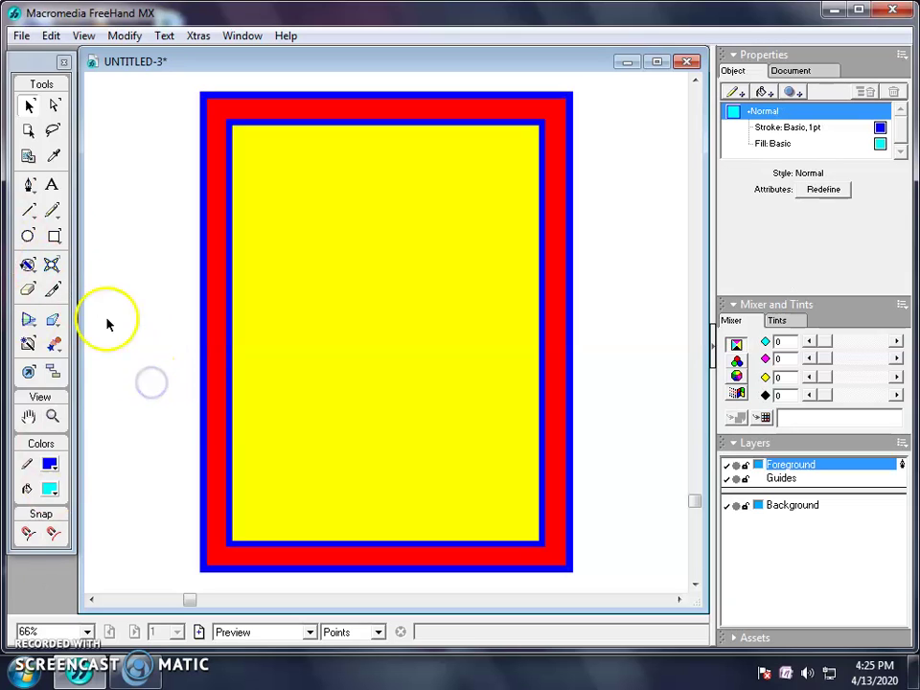
Draw a black-filled rectangle about 474 by 125 points across the upper part of the yellow area
click(54, 236)
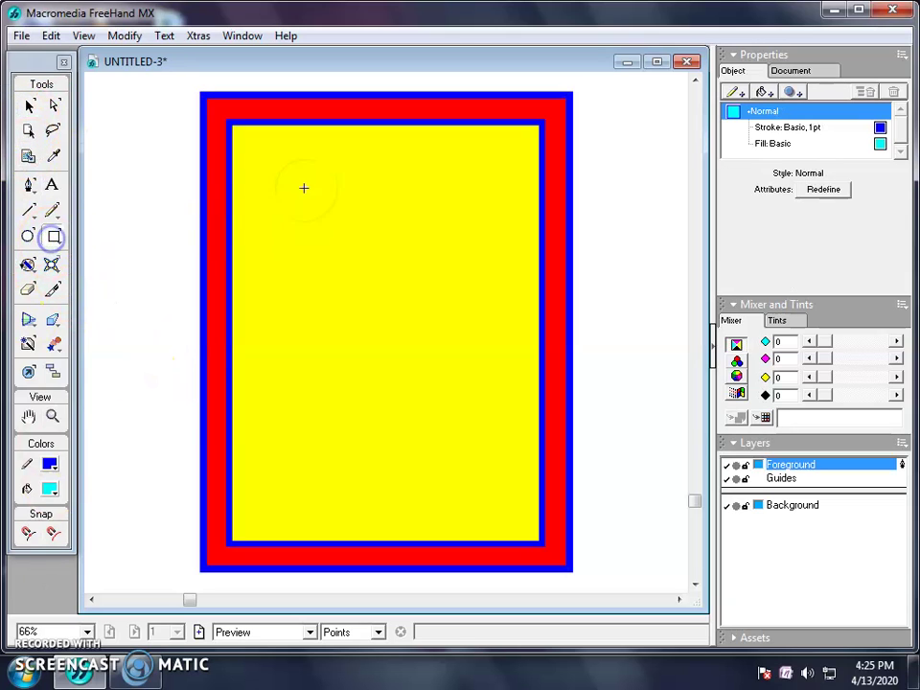
click(50, 488)
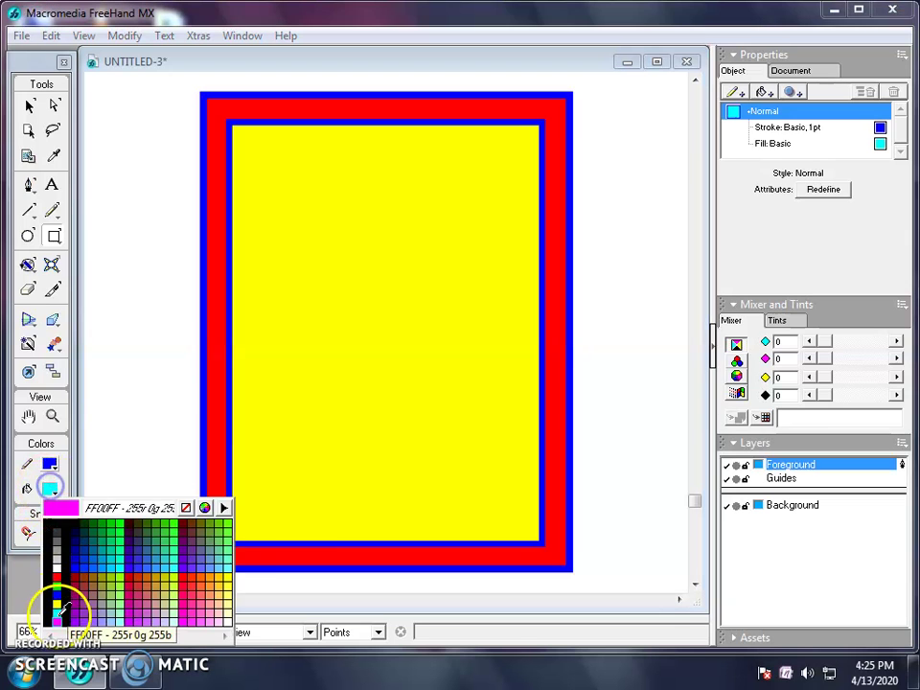
click(48, 569)
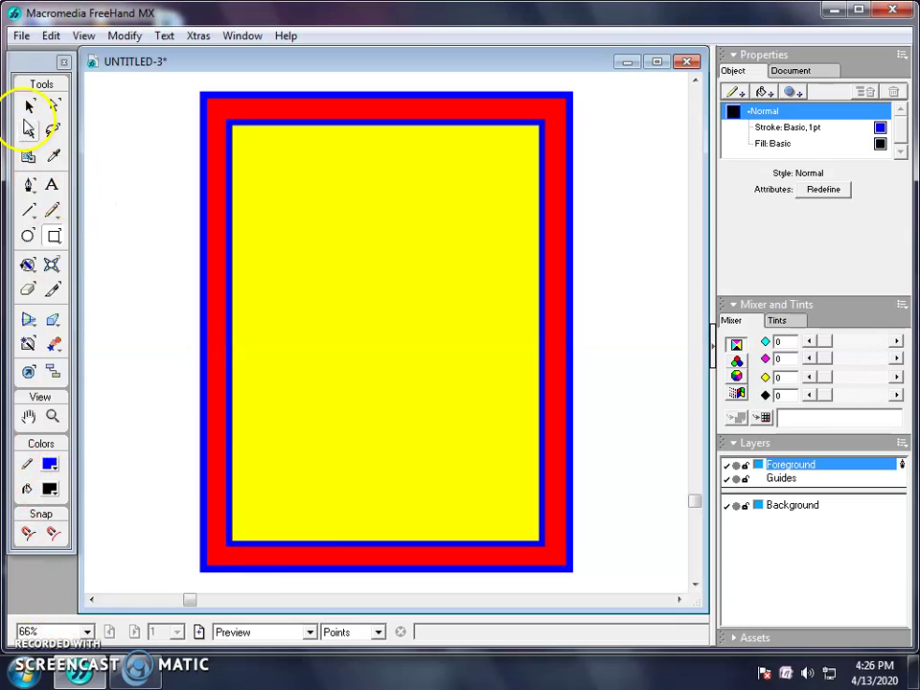
click(56, 237)
drag(244, 136, 527, 210)
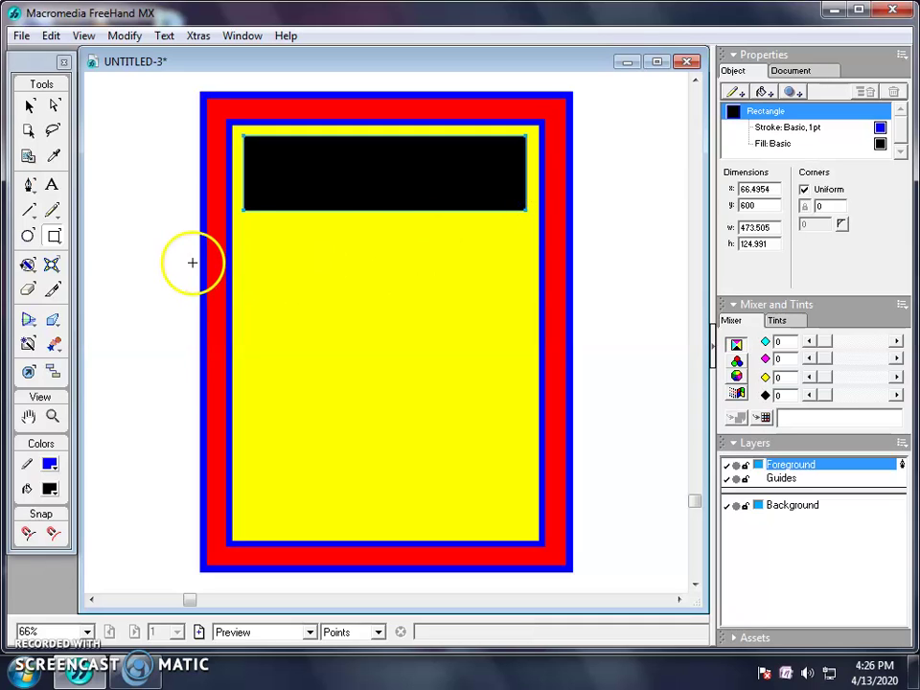
Nudge the black rectangle down by 5 points
key(Down)
key(Down)
key(Down)
key(Down)
key(Down)
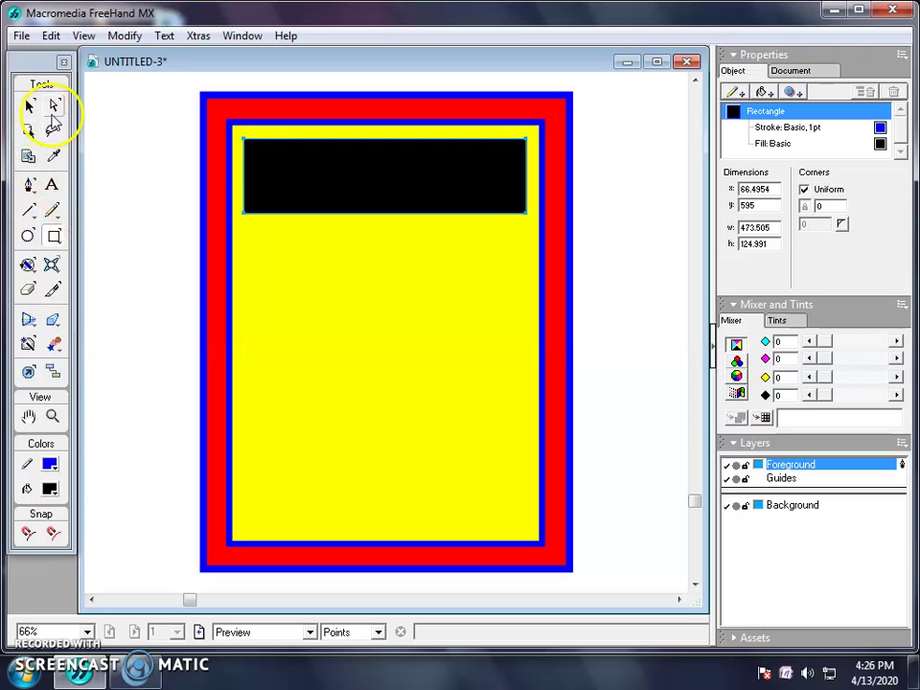
Add the white title text "SAHIL ORGANIZATION" on the black banner
click(52, 185)
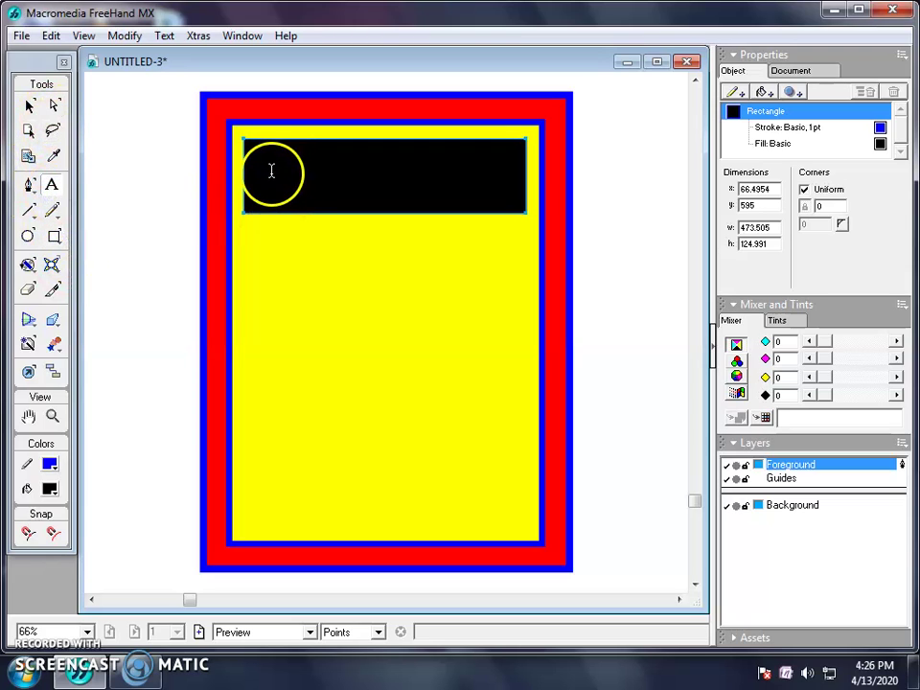
click(271, 176)
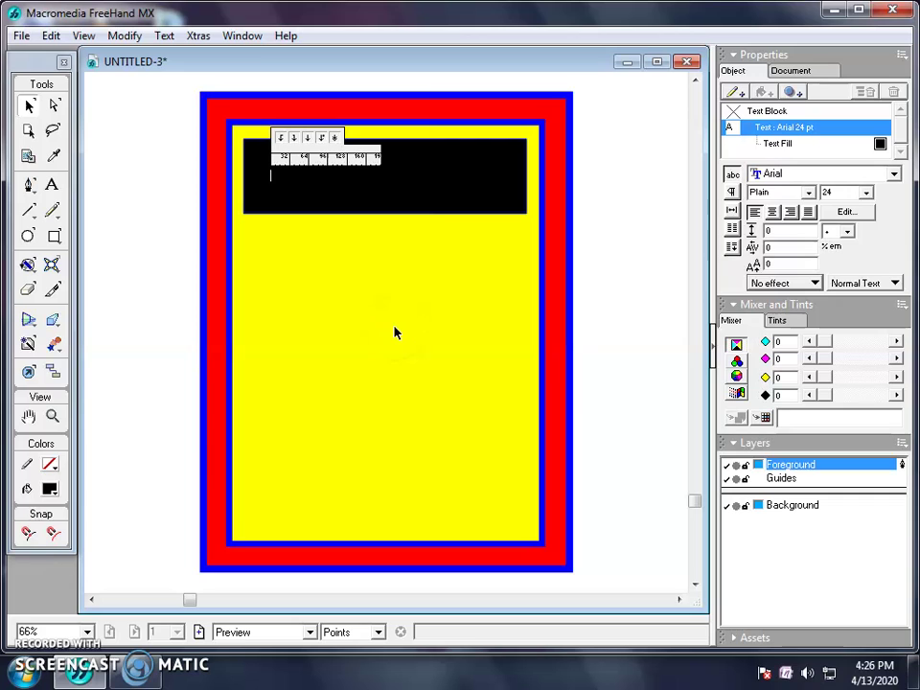
click(48, 488)
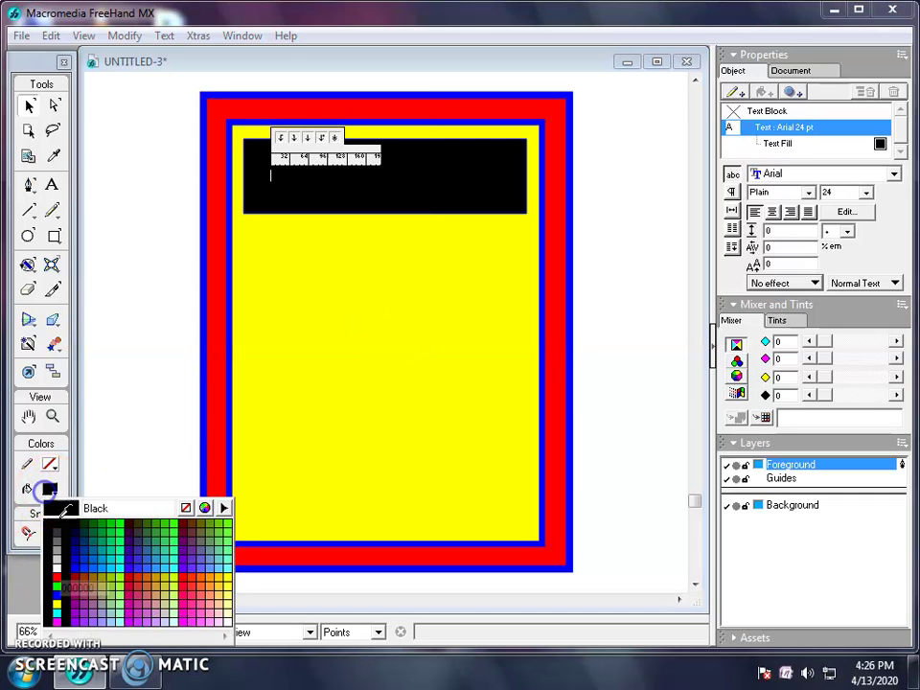
click(60, 565)
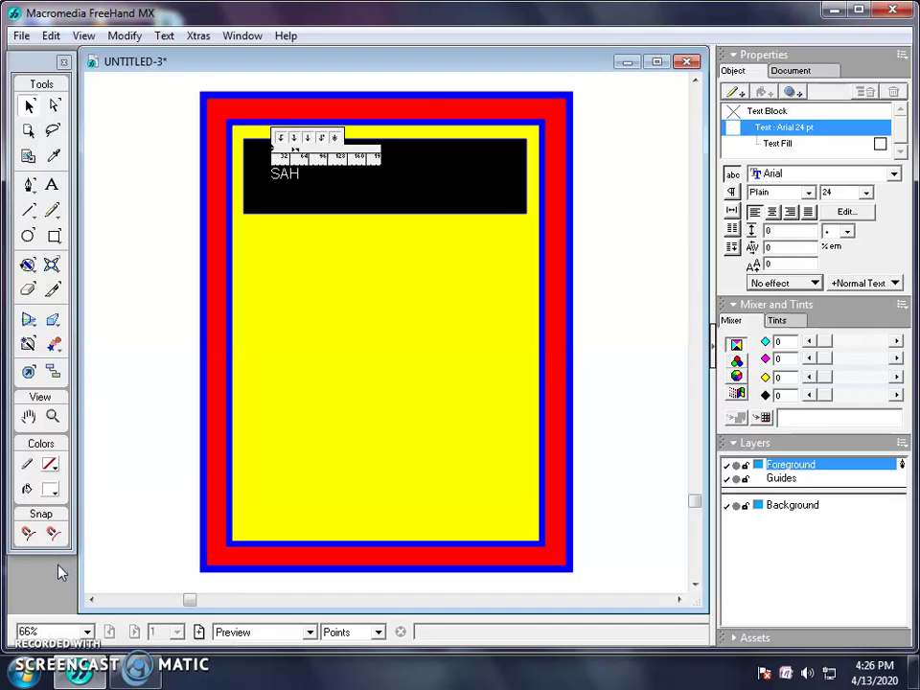
text(GANIZATION)
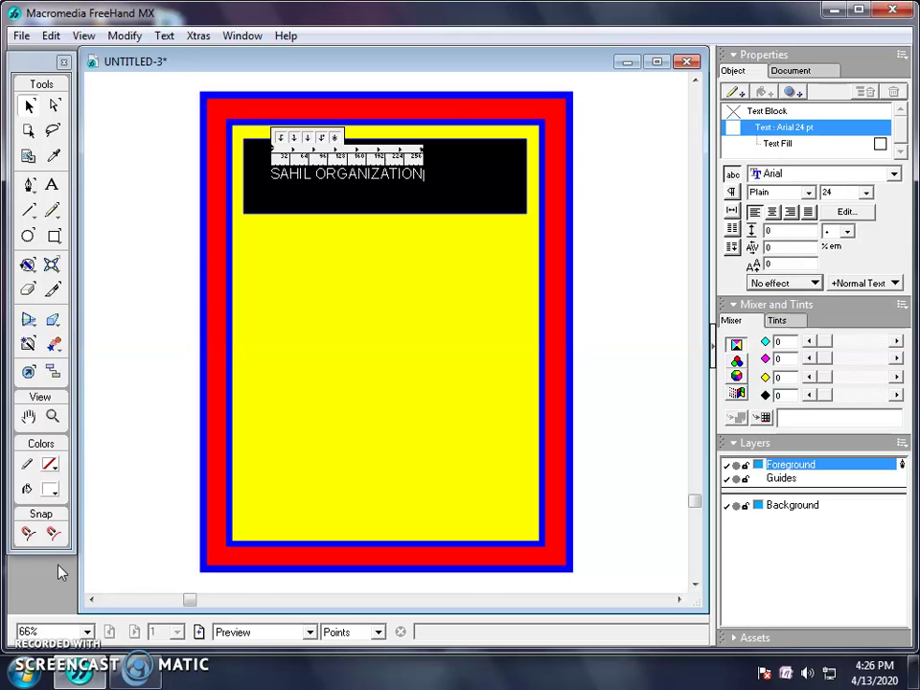
drag(39, 460, 161, 377)
Set the title text to Arial Black at 30 pt and adjust its position in the banner
click(333, 166)
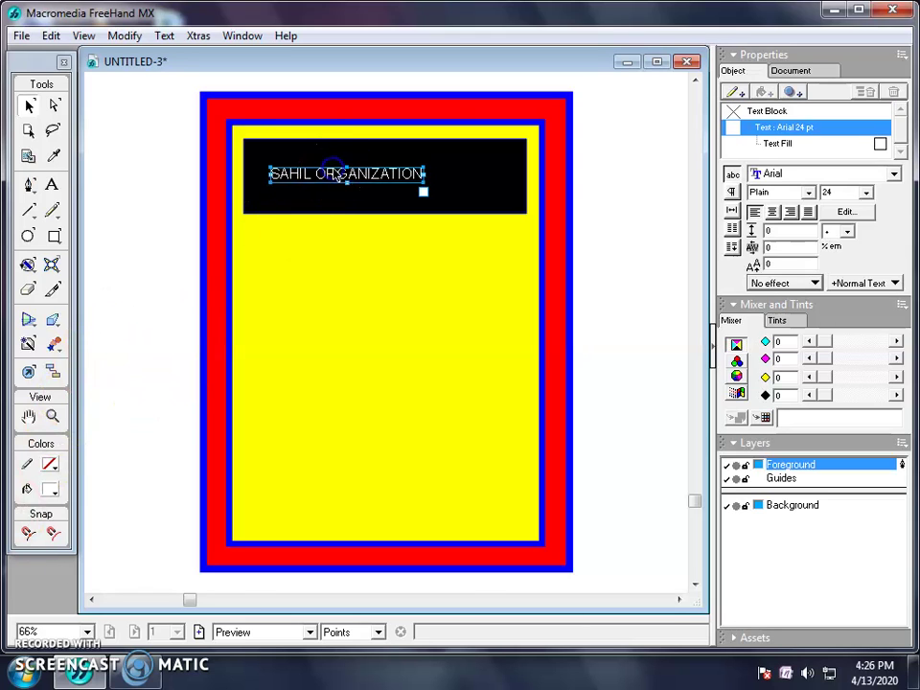
click(894, 174)
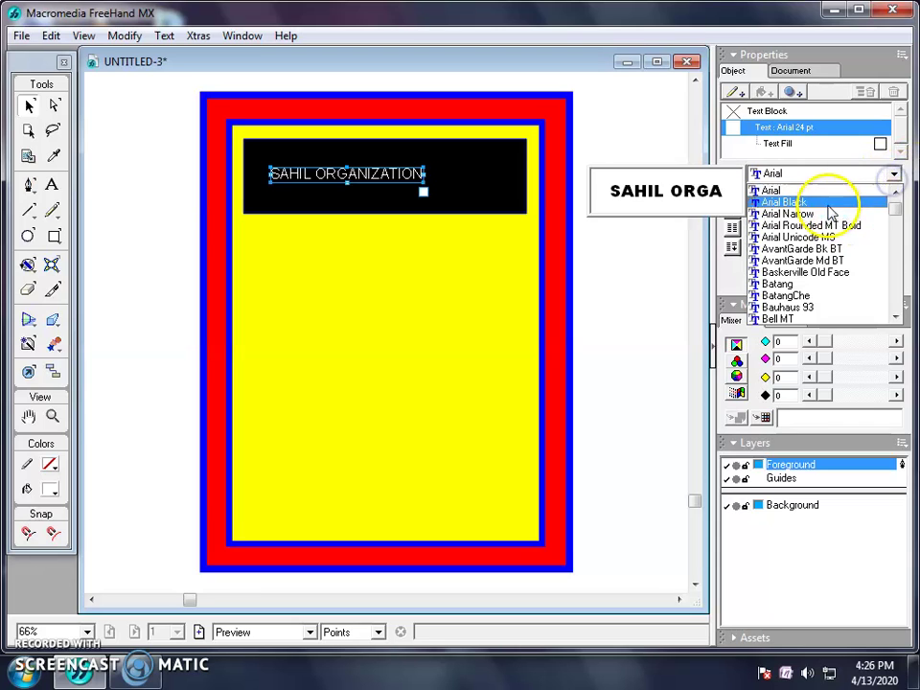
click(771, 200)
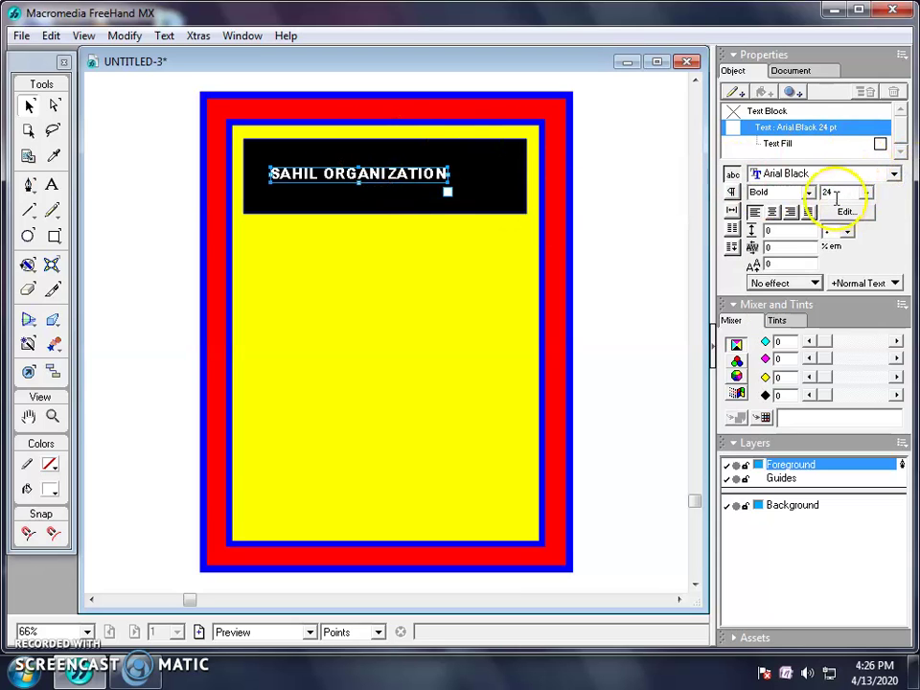
text(30)
key(Return)
drag(390, 185, 389, 182)
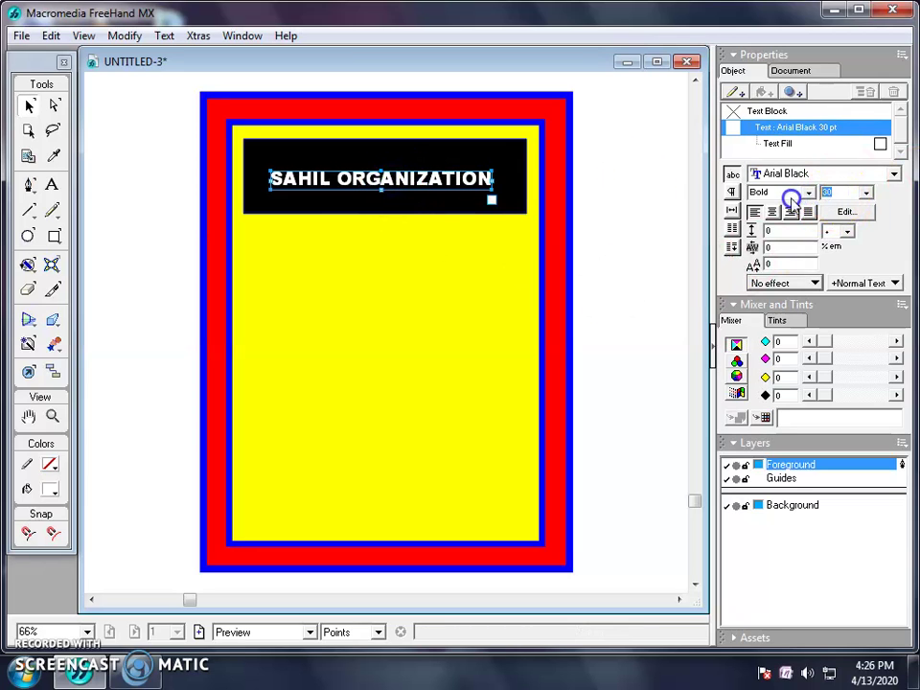
Enlarge the title to 33 pt and finally to 35 pt, recentring it in the black banner
key(Return)
drag(354, 175, 351, 174)
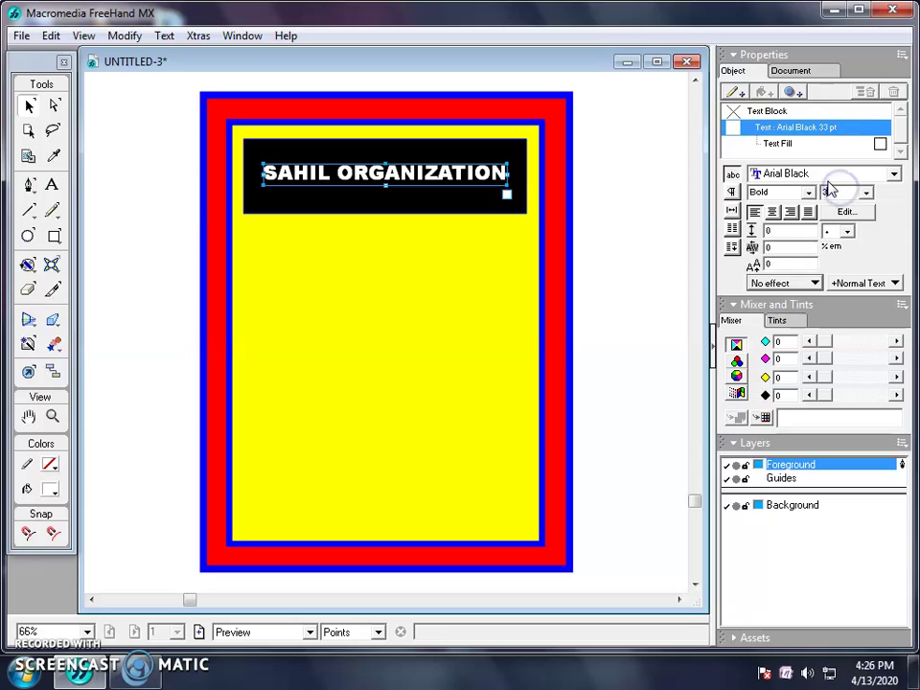
text(35)
key(Return)
drag(341, 182, 337, 176)
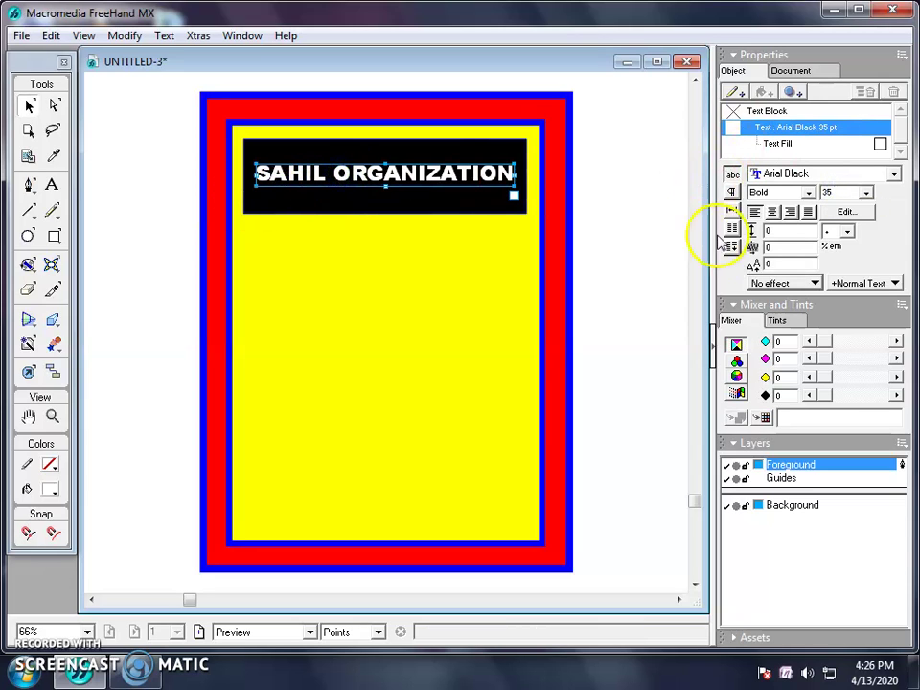
Apply the Zoom text effect to the title and shift the text slightly down in the banner
click(773, 282)
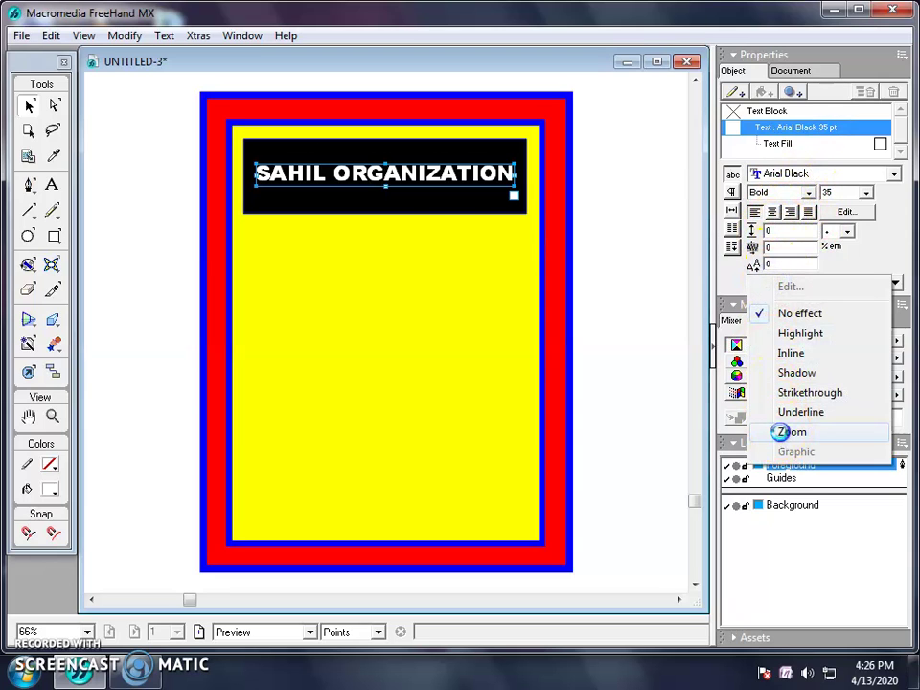
click(781, 432)
mouse_move(348, 168)
mouse_down()
mouse_move(346, 179)
mouse_move(351, 174)
mouse_up()
Set the title's Zoom effect colours to run from black to yellow and deselect the text
click(784, 284)
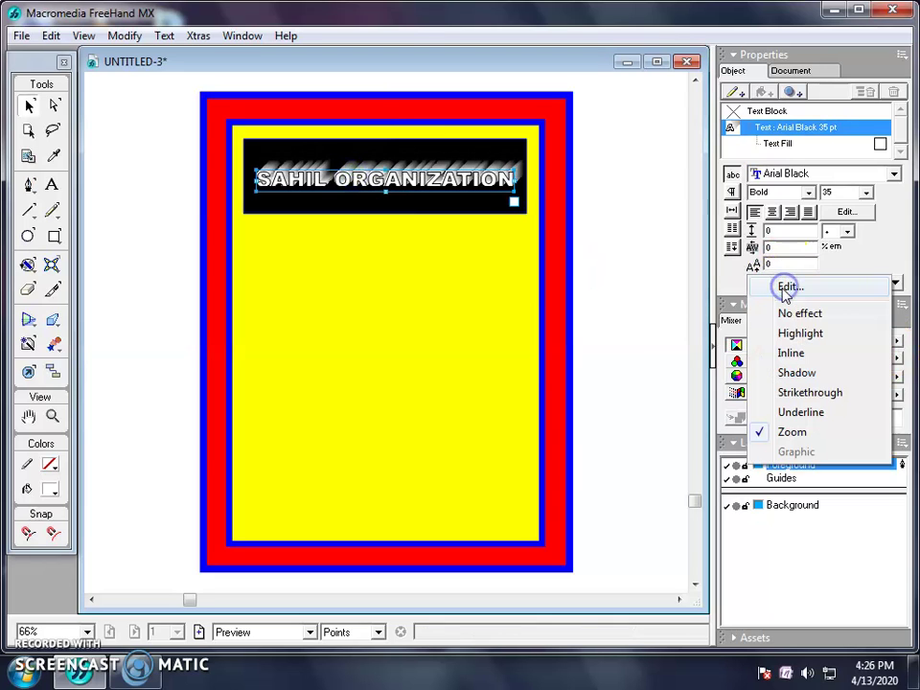
click(783, 288)
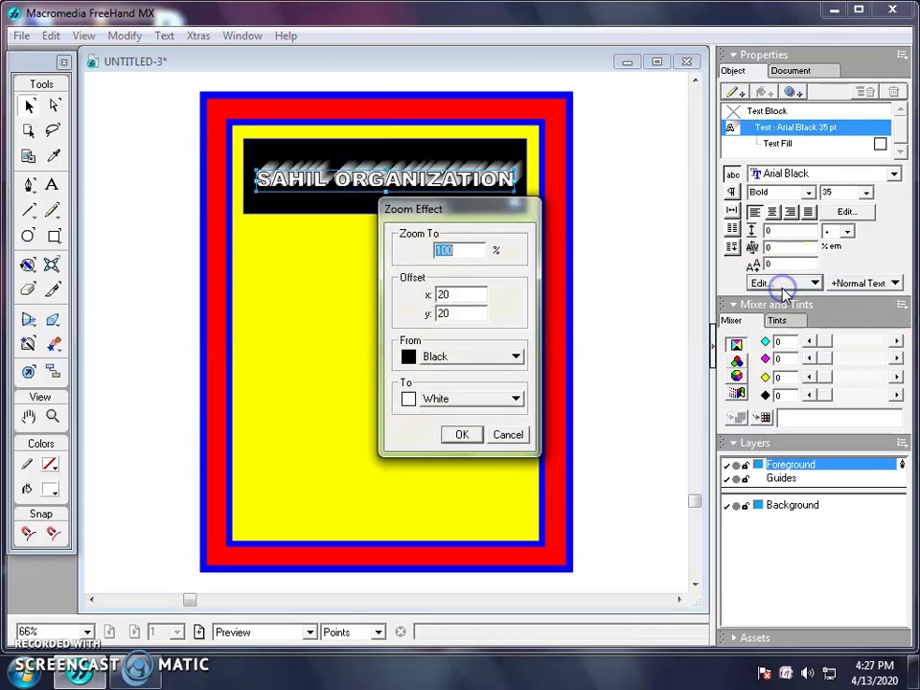
click(408, 356)
click(423, 467)
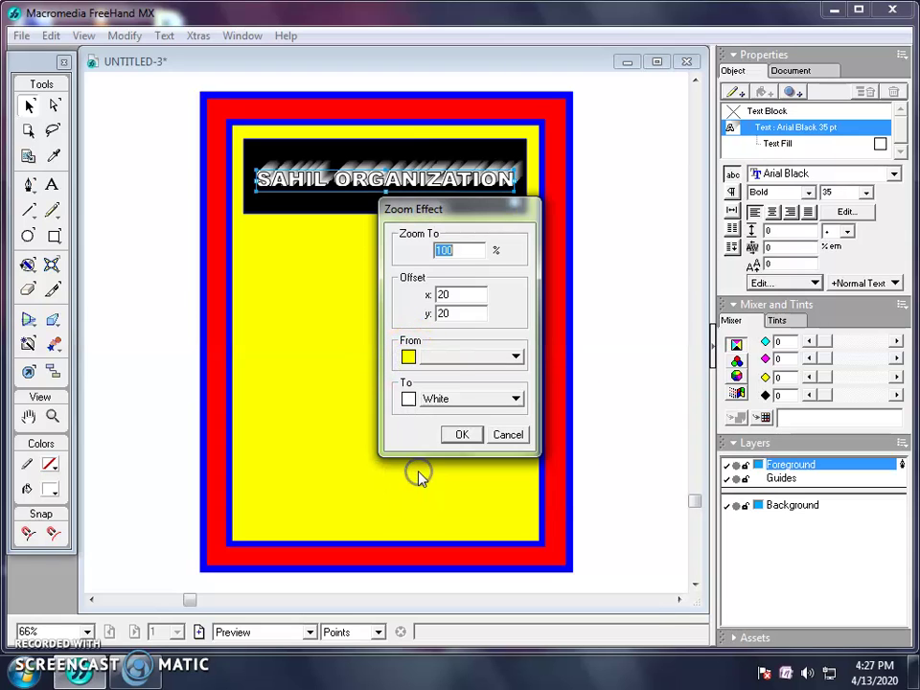
click(408, 356)
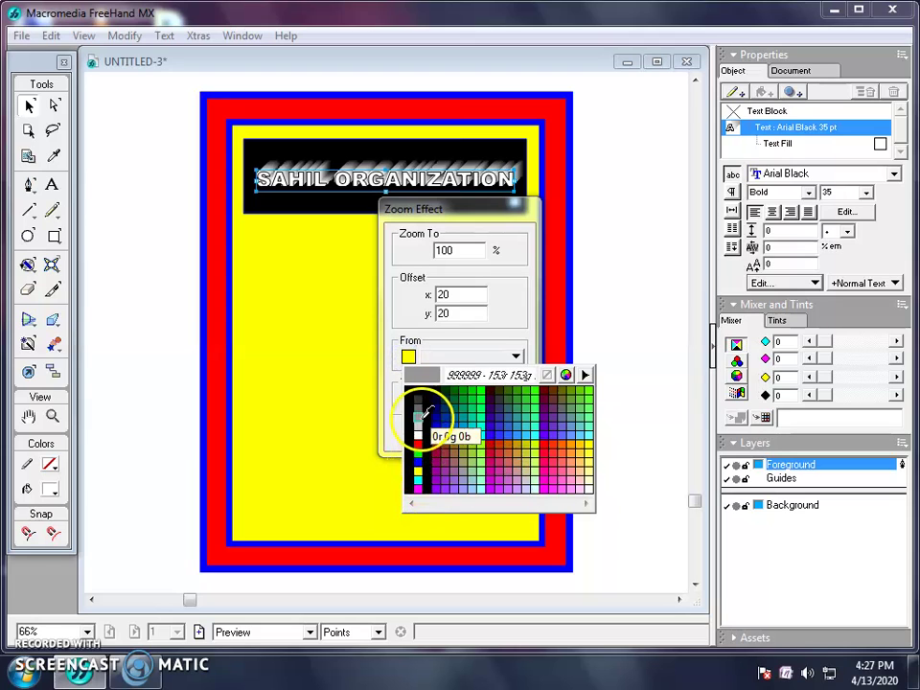
click(420, 423)
click(408, 356)
click(412, 399)
click(408, 399)
click(419, 506)
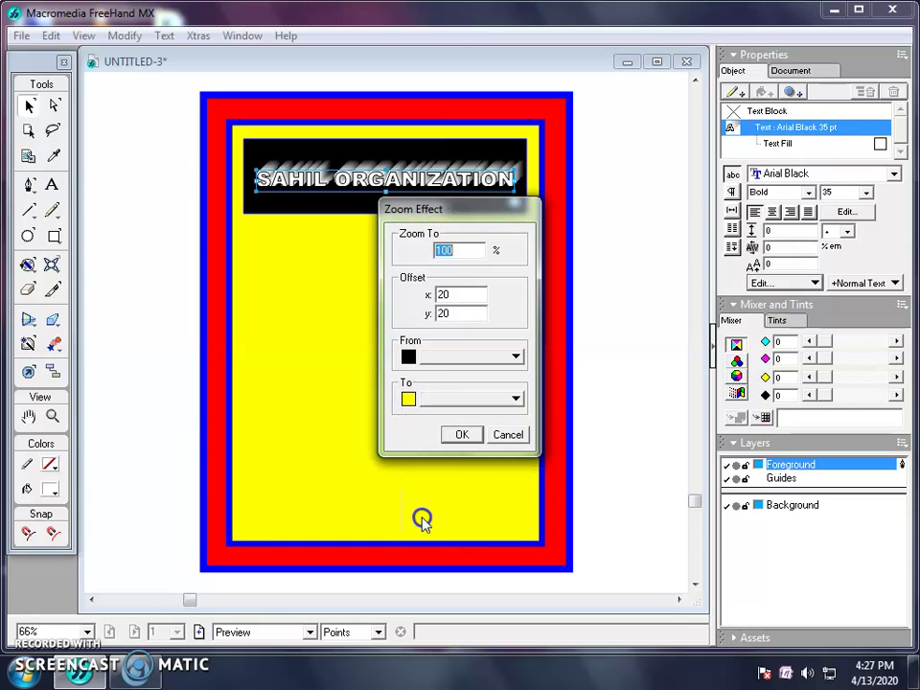
click(463, 434)
click(637, 302)
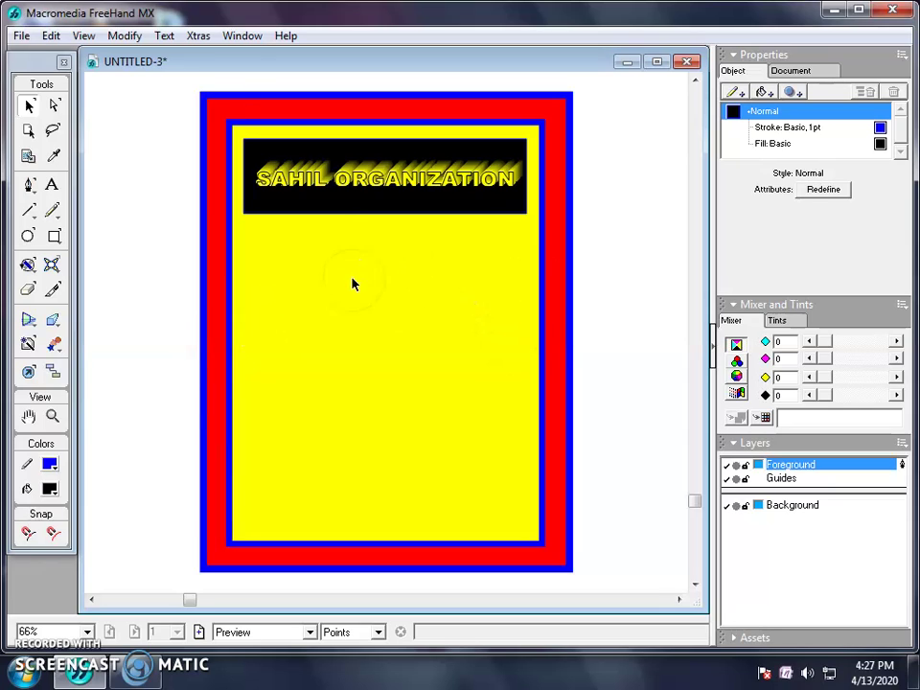
Import the "download" JPEG from the Desktop and place it in the yellow area below the banner
click(20, 39)
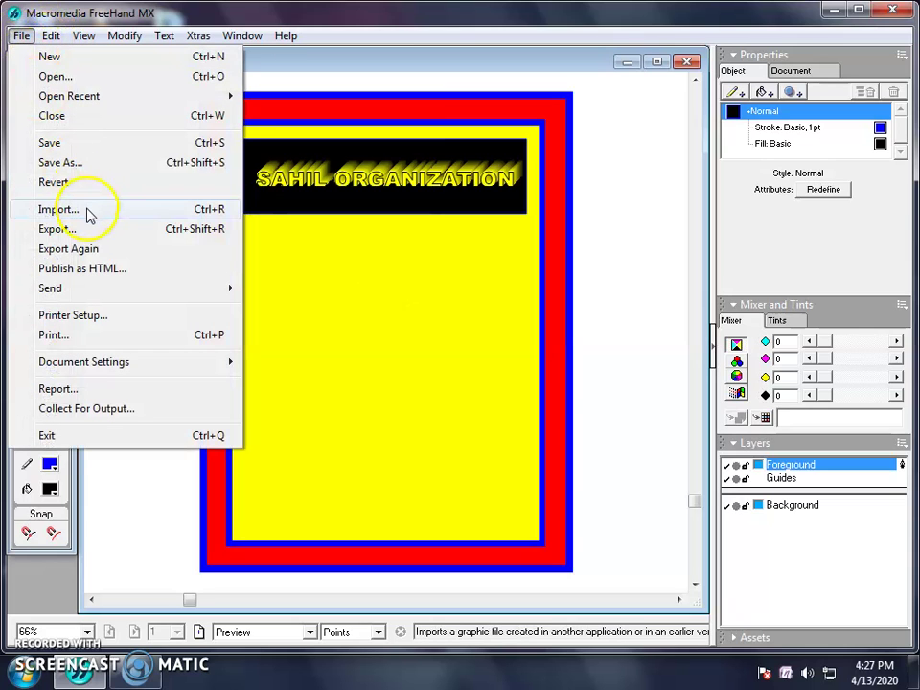
click(201, 219)
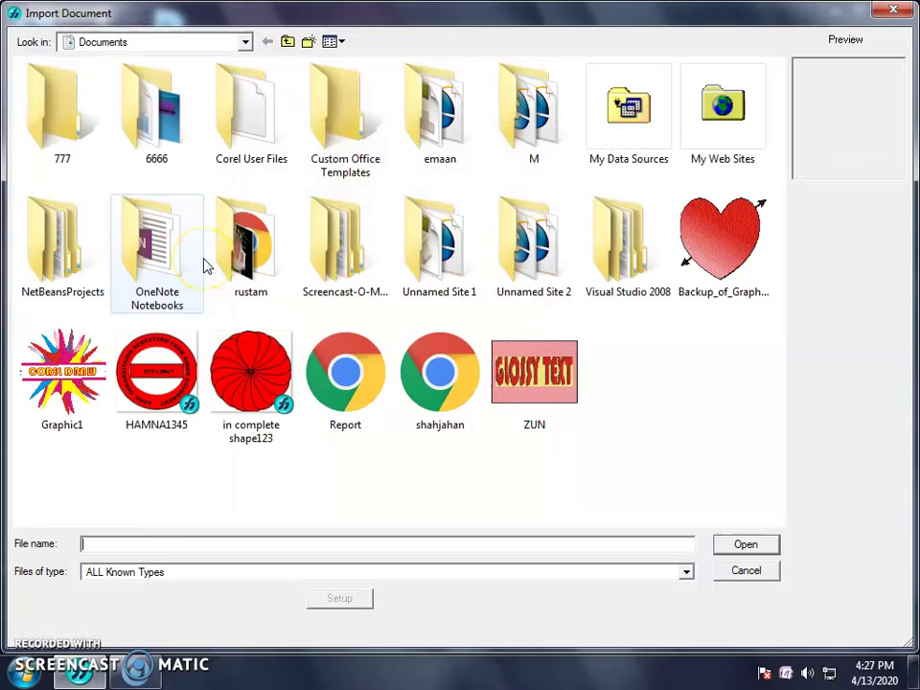
click(205, 42)
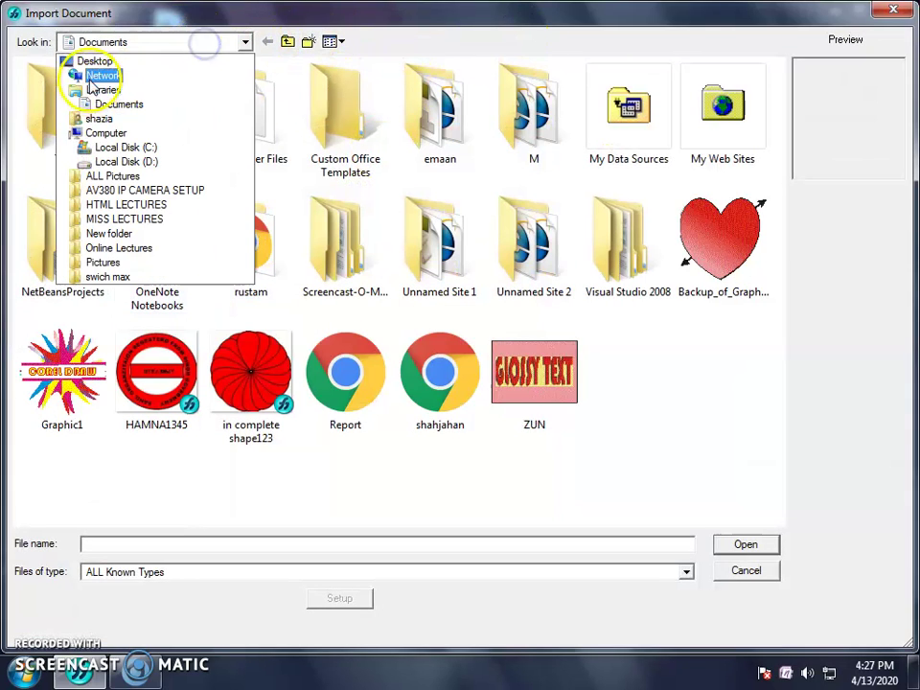
click(92, 62)
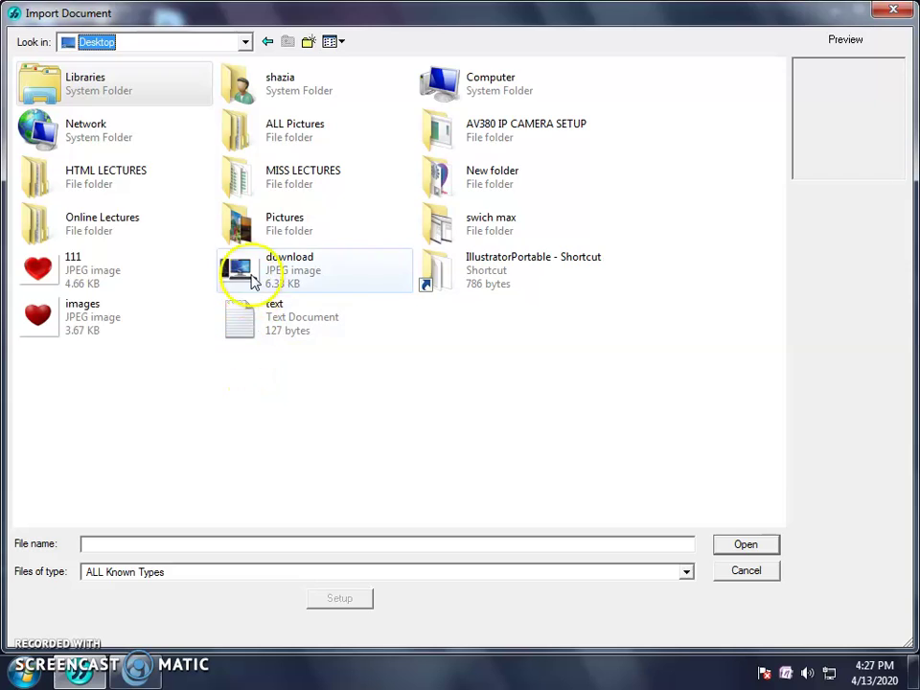
double_click(253, 278)
click(402, 264)
mouse_move(464, 318)
mouse_down()
mouse_move(332, 318)
mouse_move(374, 316)
mouse_up()
click(320, 299)
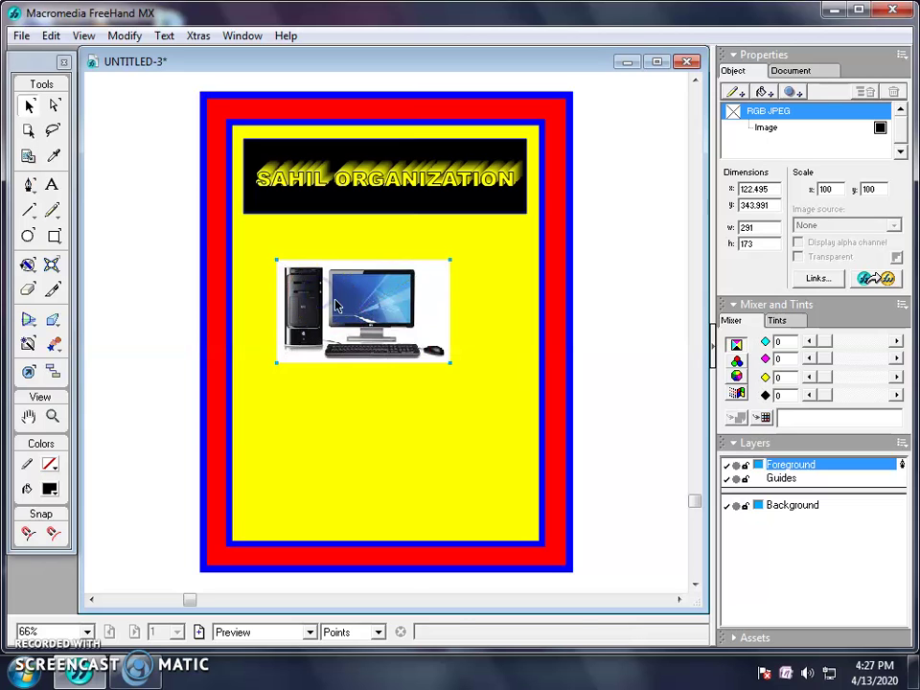
Move the computer image up, closer to the black banner
right_click(364, 307)
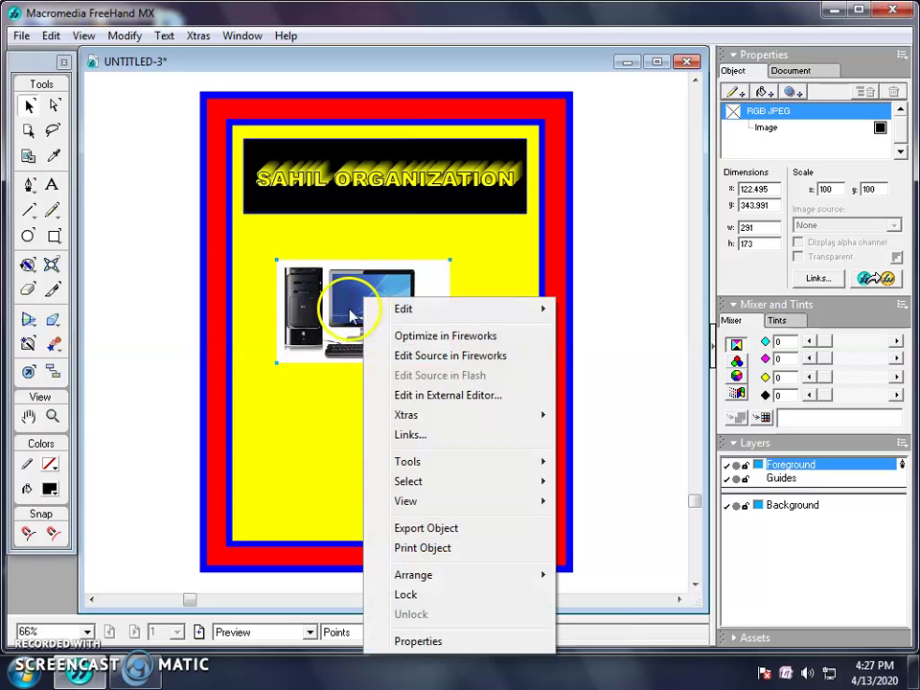
click(355, 287)
drag(355, 285, 337, 265)
key(Escape)
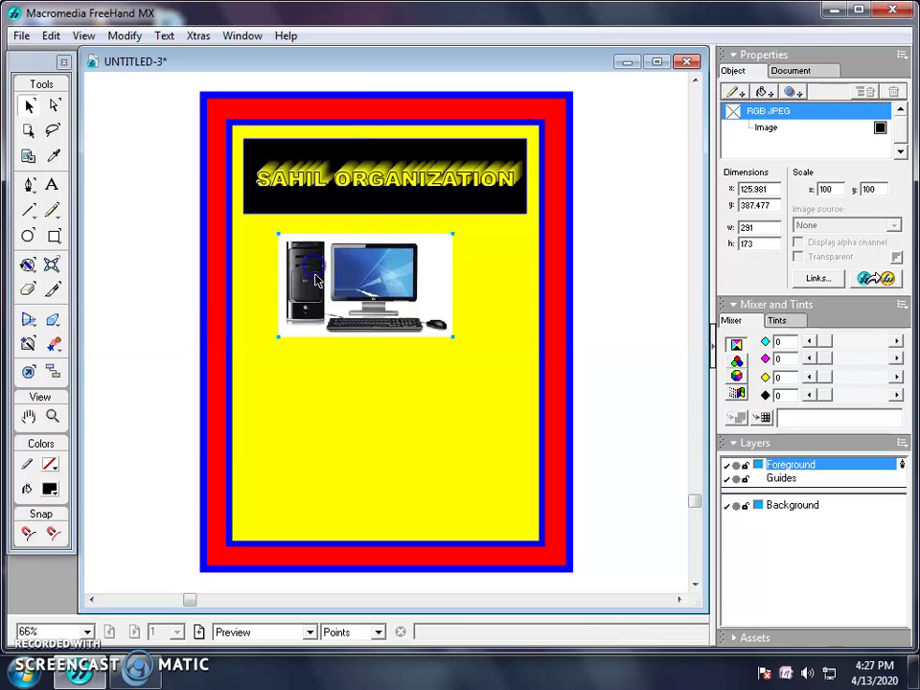
right_click(324, 293)
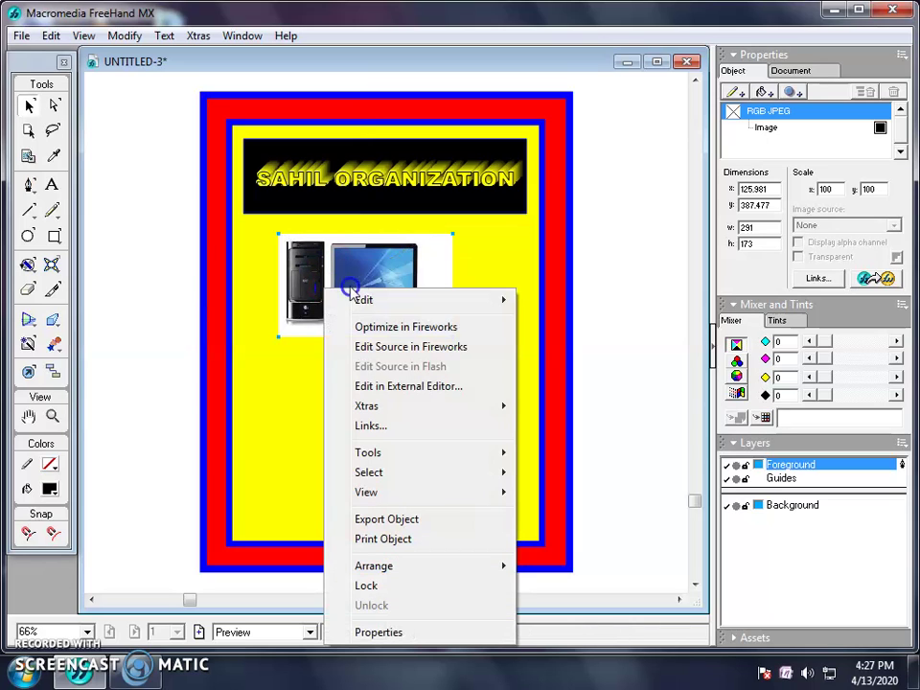
key(Escape)
Move the computer image beneath the banner's right end and narrow it to fit inside the yellow area
drag(351, 287, 393, 277)
right_click(382, 278)
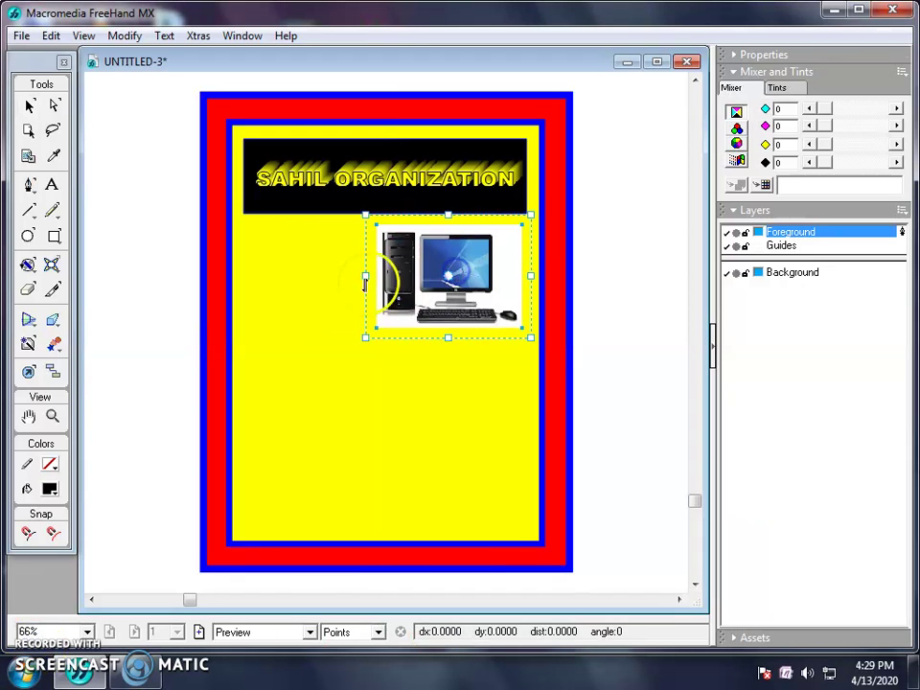
drag(365, 276, 428, 278)
Add a black text block left of the computer image reading "Working For", "The Betterment", "Of Humanity" on three lines
click(51, 185)
click(248, 242)
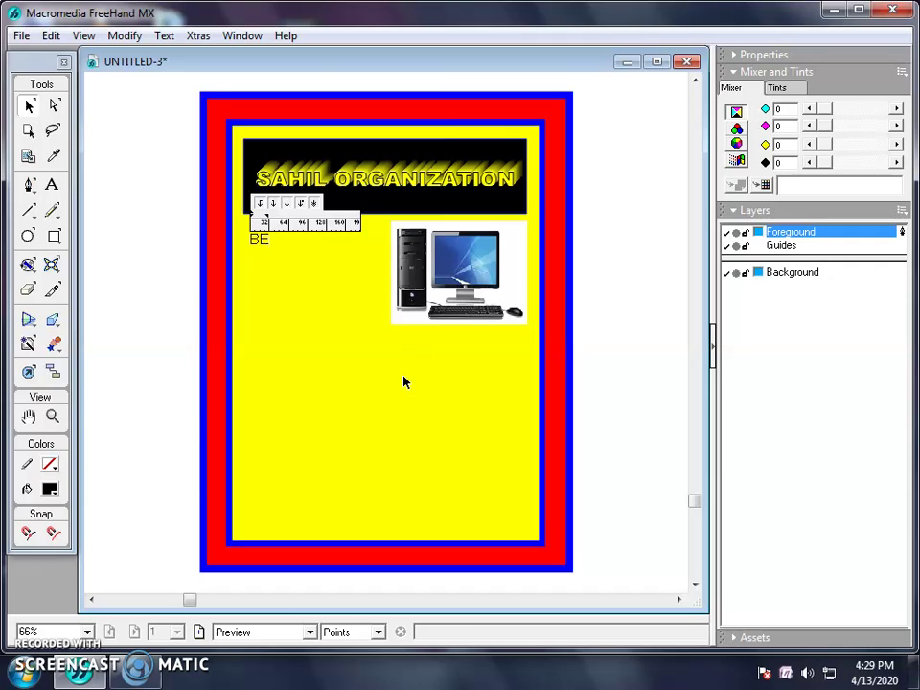
text(WORKING FOR)
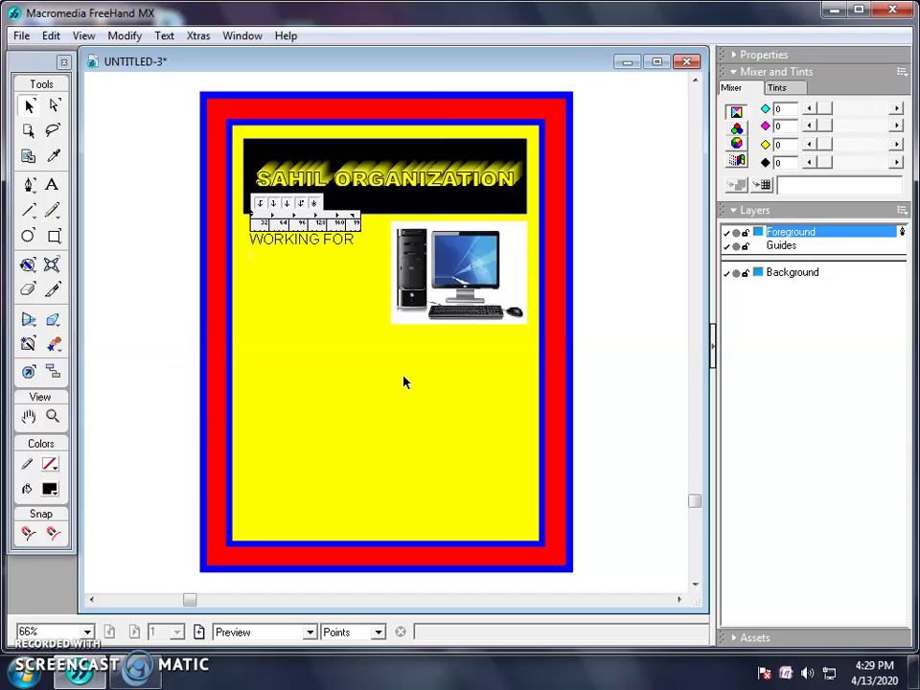
key(BackSpace)
key(BackSpace)
key(BackSpace)
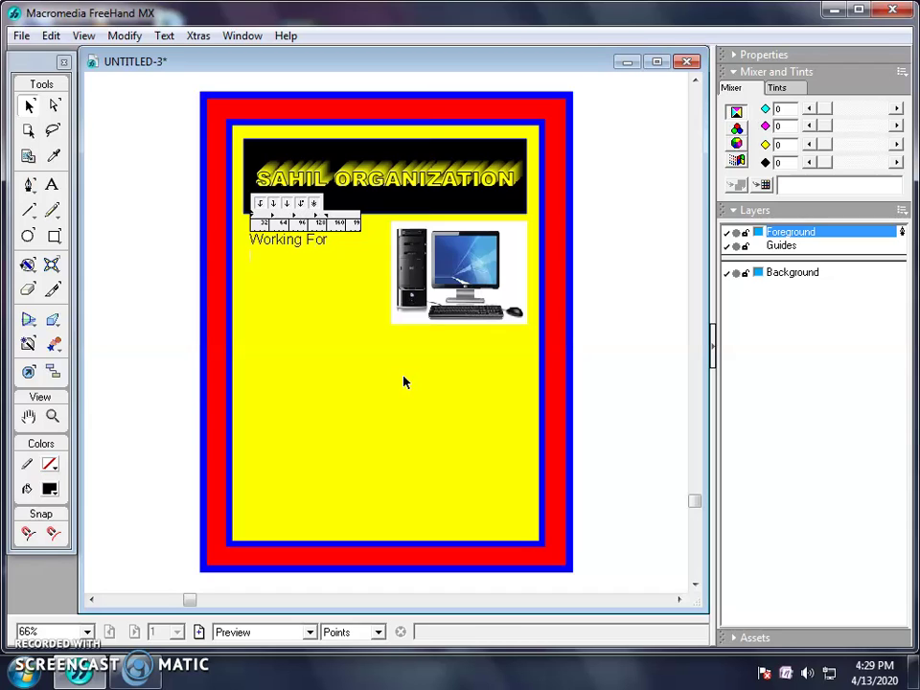
text(etterment)
key(Return)
text(Of Humanity)
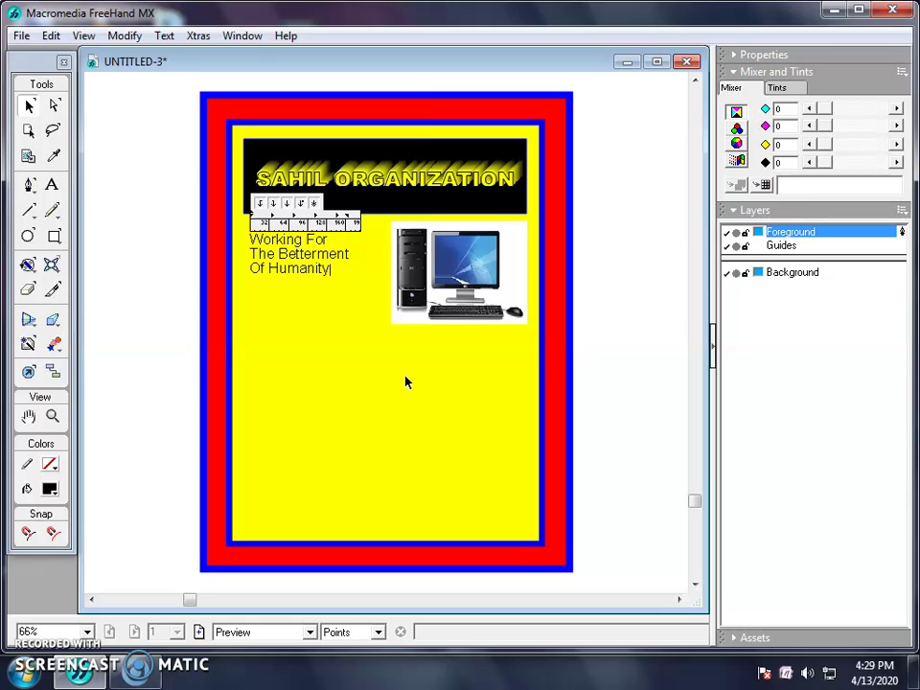
Centre the slogan's first and third lines over the middle line with leading spaces
click(232, 232)
click(250, 241)
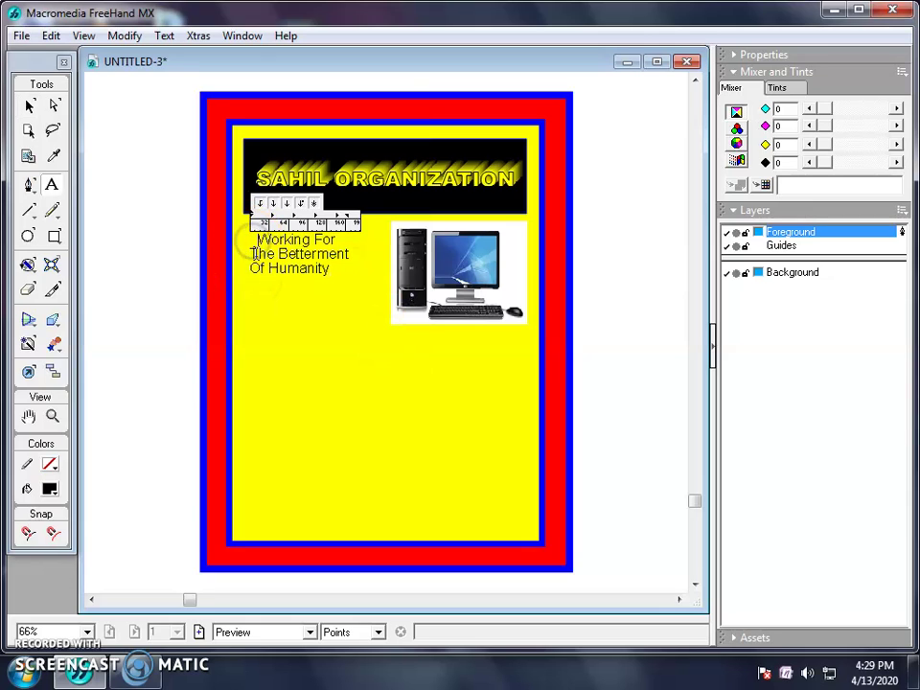
click(251, 270)
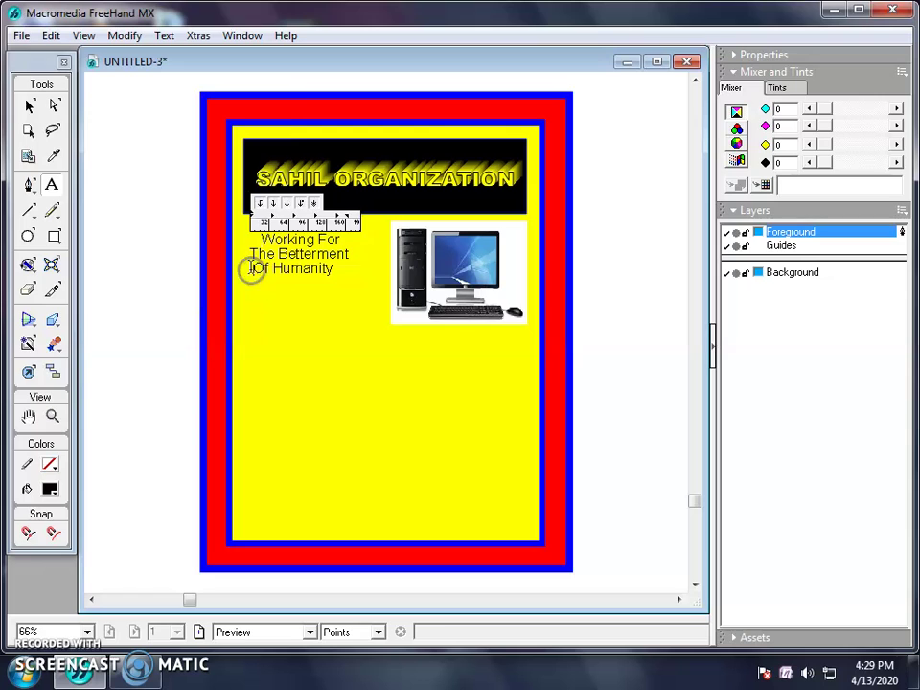
click(272, 226)
Set the slogan text block's font to Arial Black
click(30, 106)
click(300, 260)
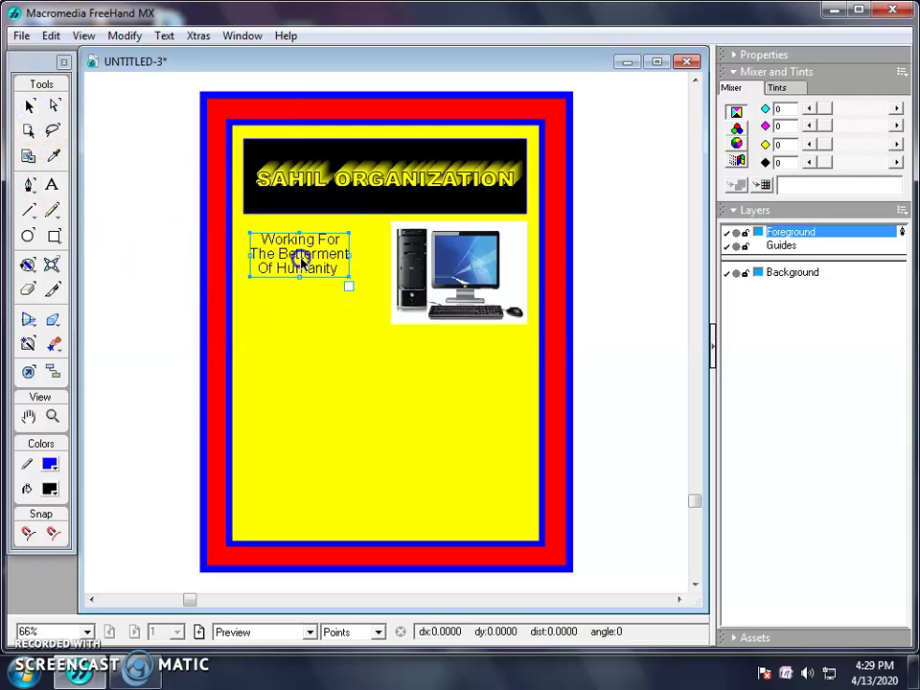
click(762, 55)
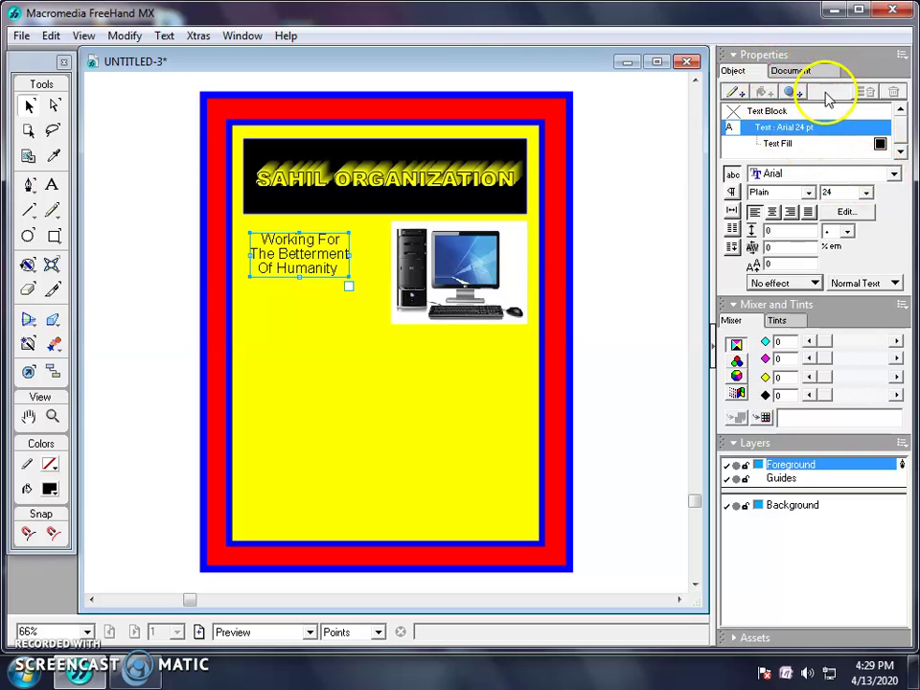
click(893, 174)
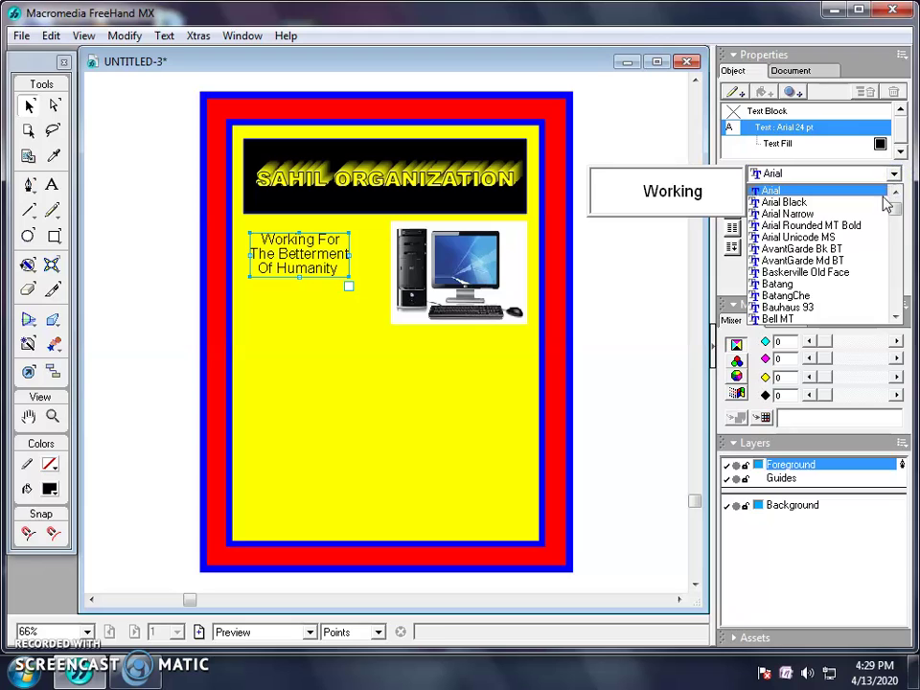
click(848, 202)
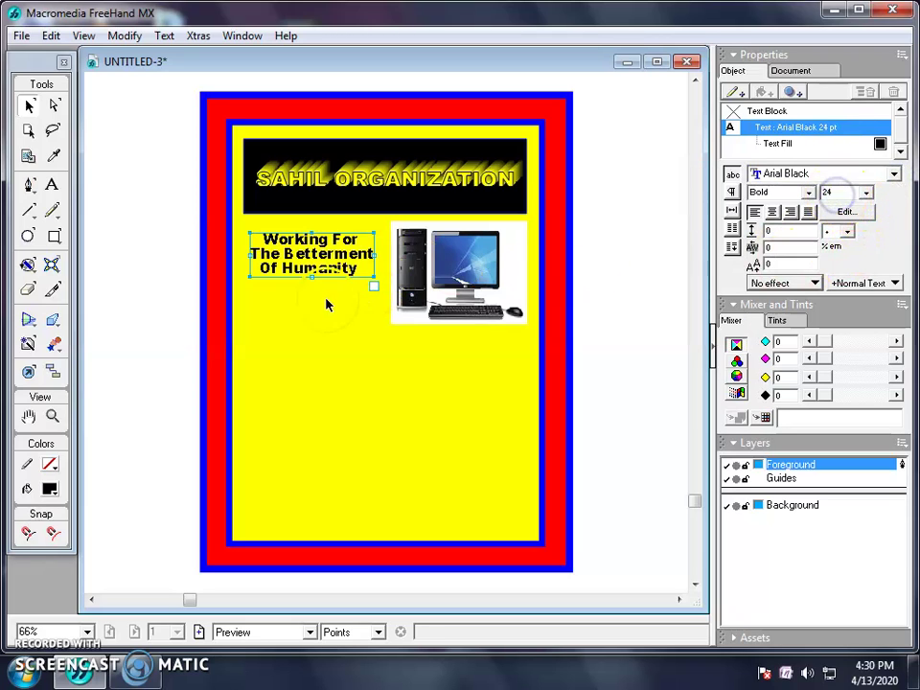
Increase the slogan's line spacing and set its font size to 28
drag(310, 278, 316, 302)
double_click(842, 193)
text(28)
key(Return)
click(565, 254)
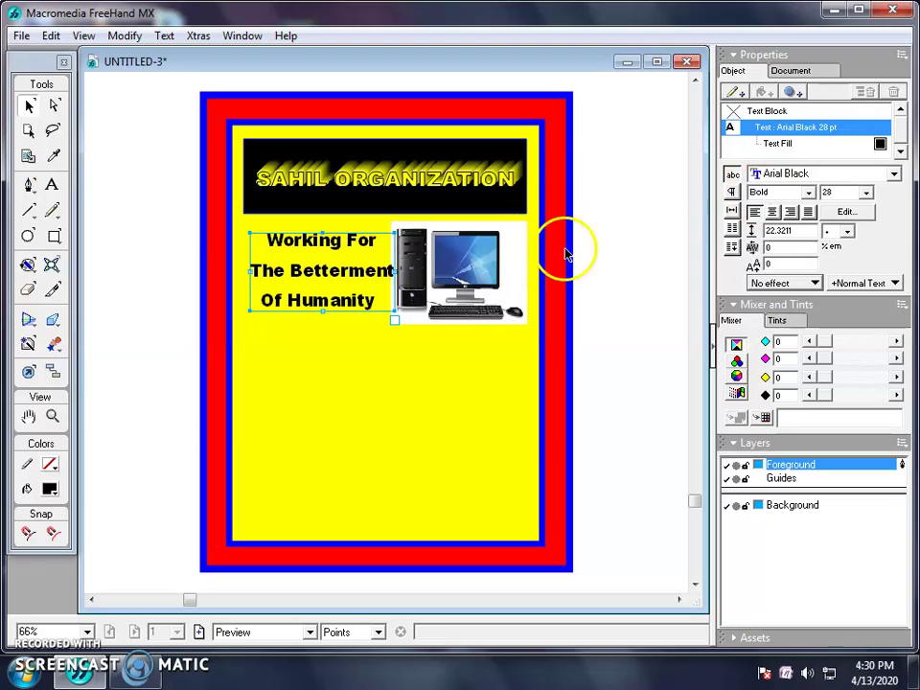
Move the slogan to clear the computer image and tighten its line spacing slightly
drag(308, 275, 298, 270)
drag(304, 317, 312, 300)
drag(308, 240, 310, 254)
click(331, 391)
Draw a red-filled rectangle with a blue stroke, about 514 by 98 points, across the yellow area below the slogan
click(54, 236)
drag(233, 350, 539, 410)
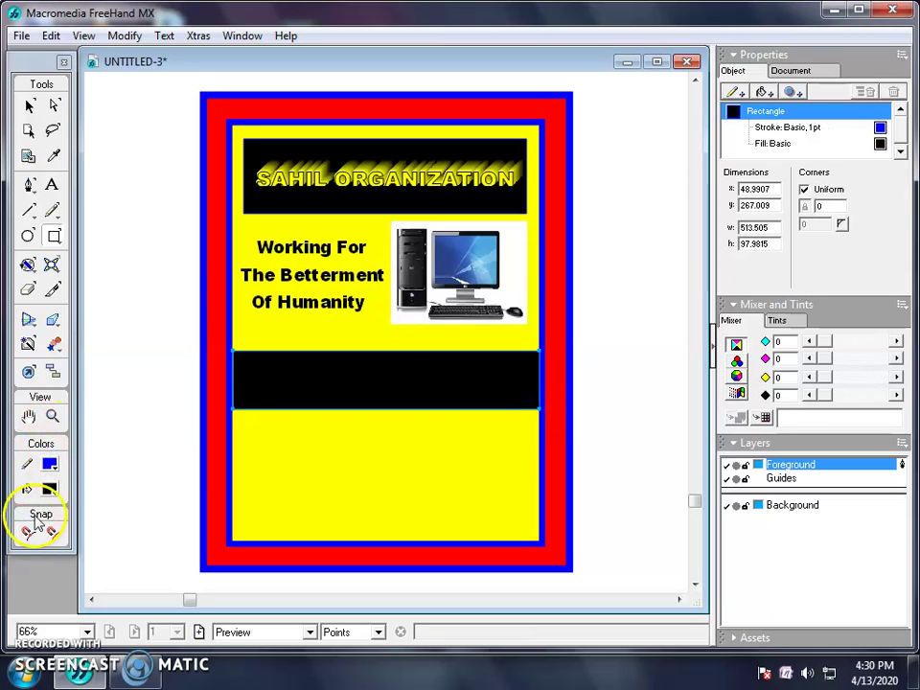
click(50, 491)
click(41, 578)
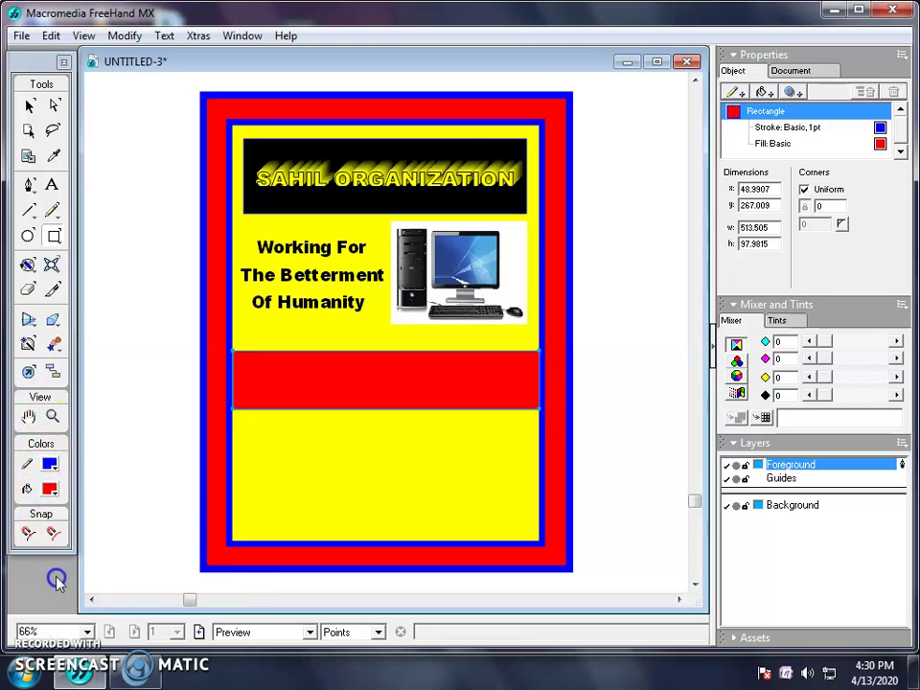
click(50, 466)
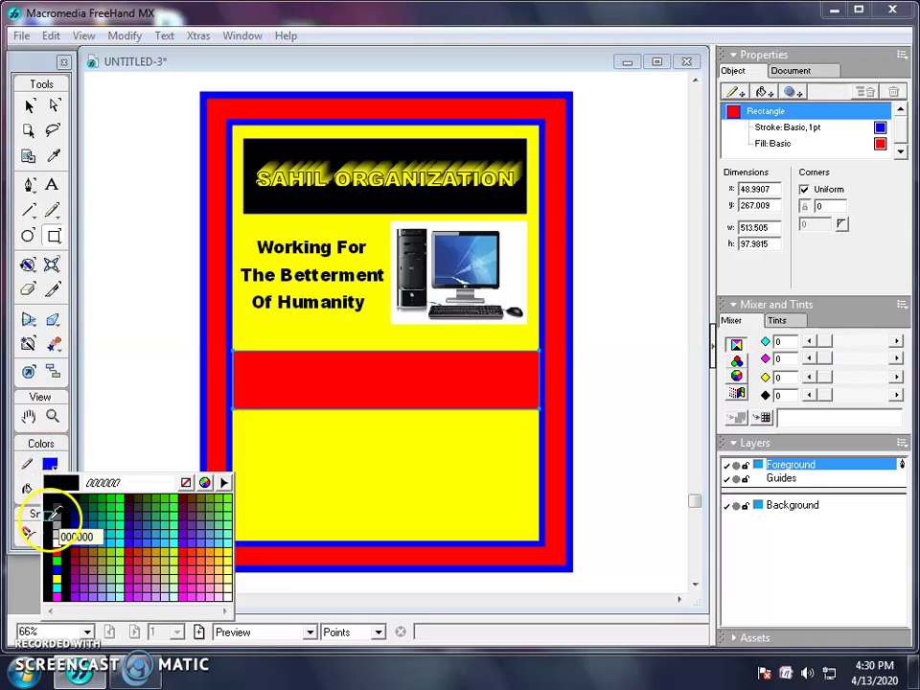
click(85, 536)
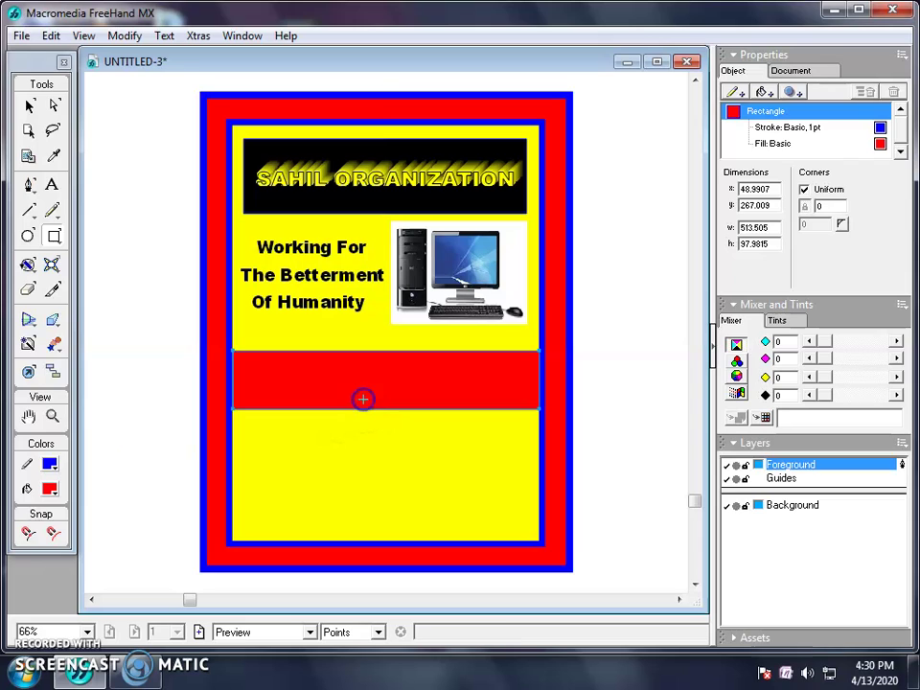
Set the red rectangle's stroke width to 8 pt
click(850, 126)
click(893, 192)
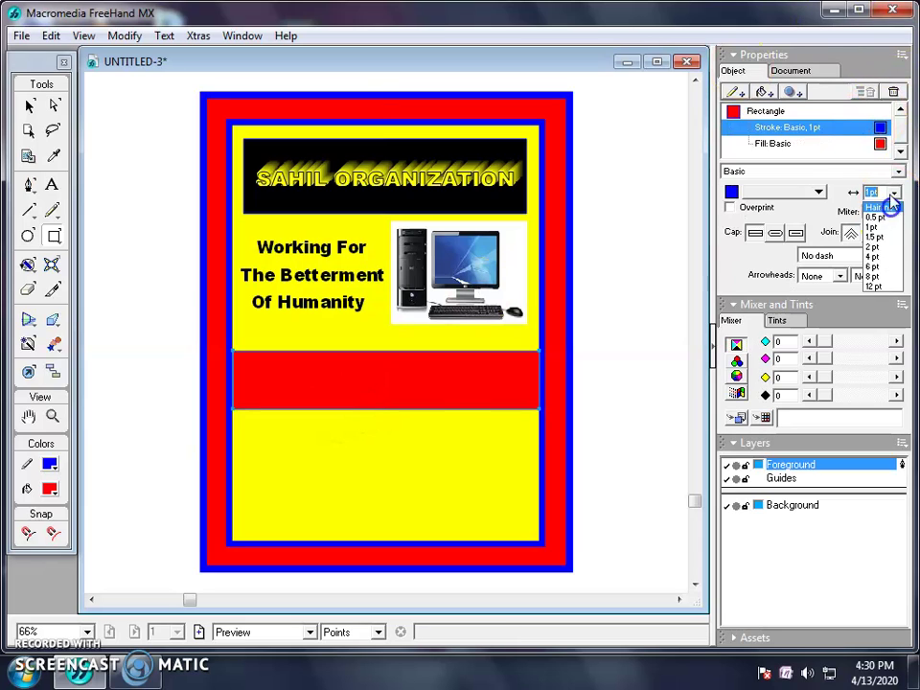
click(871, 275)
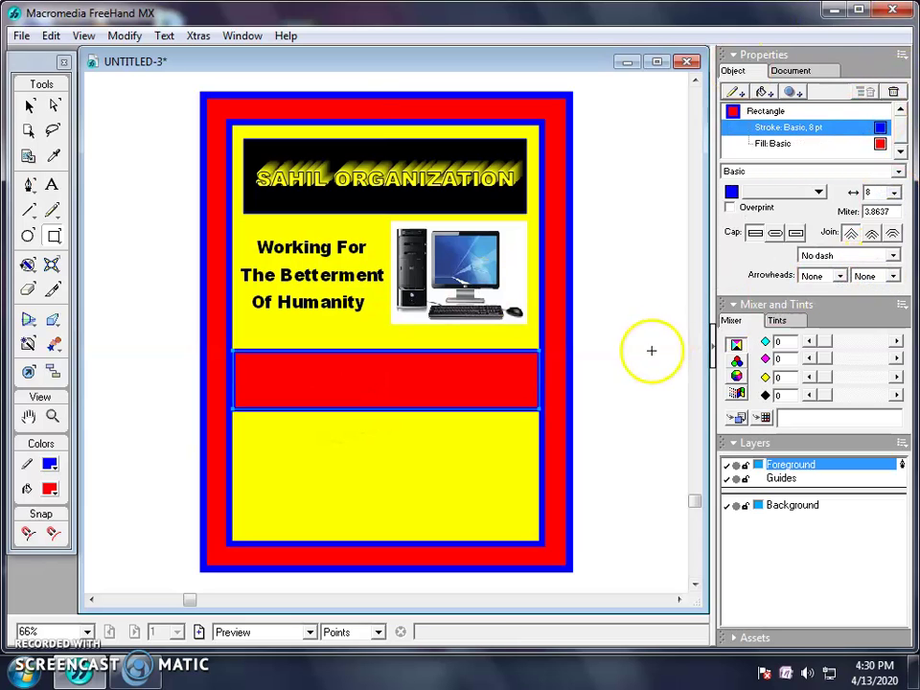
click(595, 336)
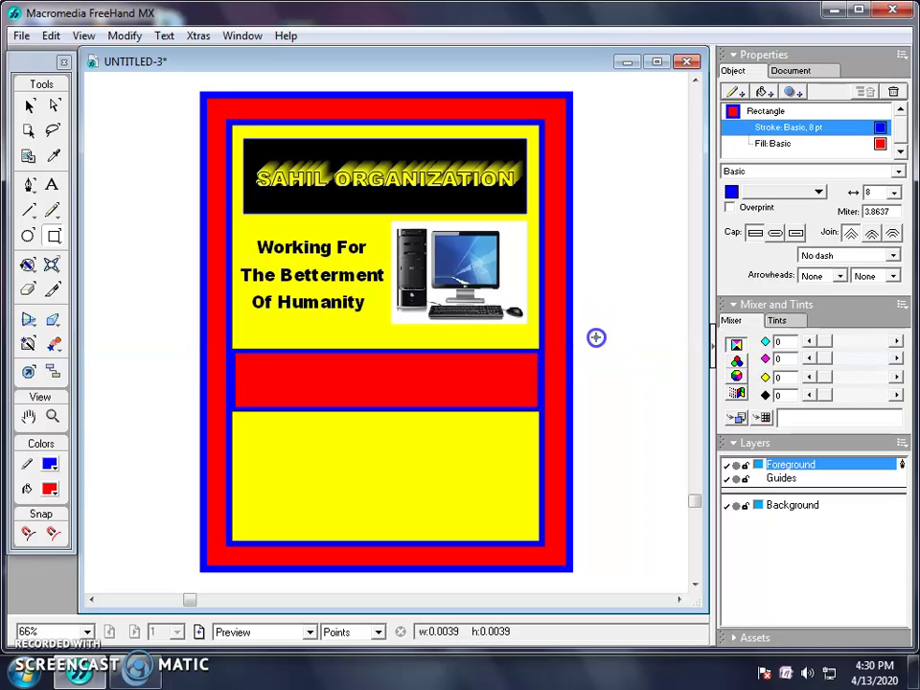
Widen the red rectangle on both sides to about 522 points so its ends overlap the inner blue border
click(169, 162)
click(246, 386)
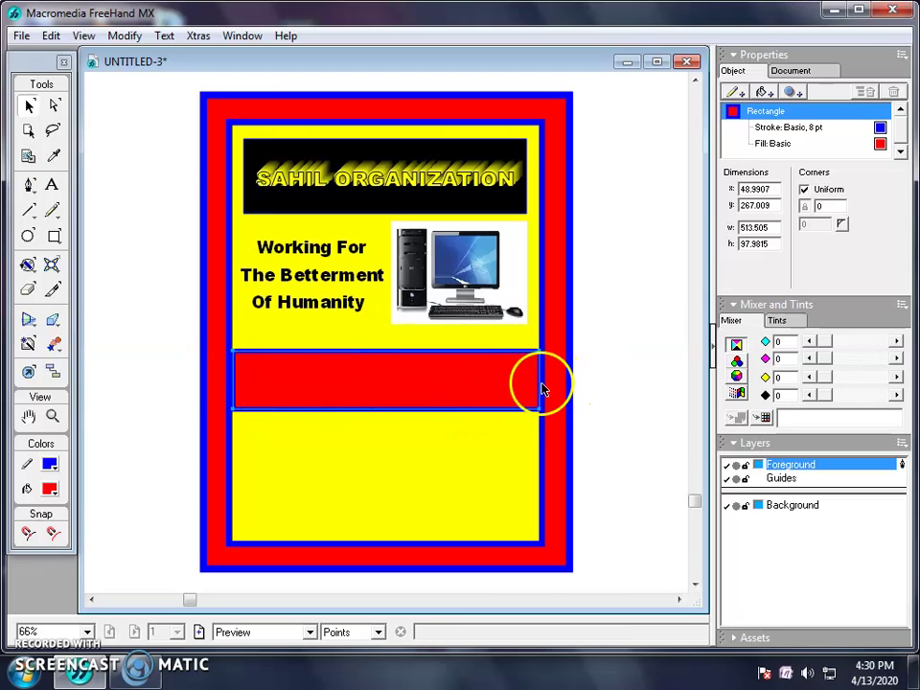
double_click(497, 387)
drag(551, 380, 553, 381)
mouse_move(220, 380)
mouse_down()
mouse_move(219, 393)
mouse_move(218, 380)
mouse_up()
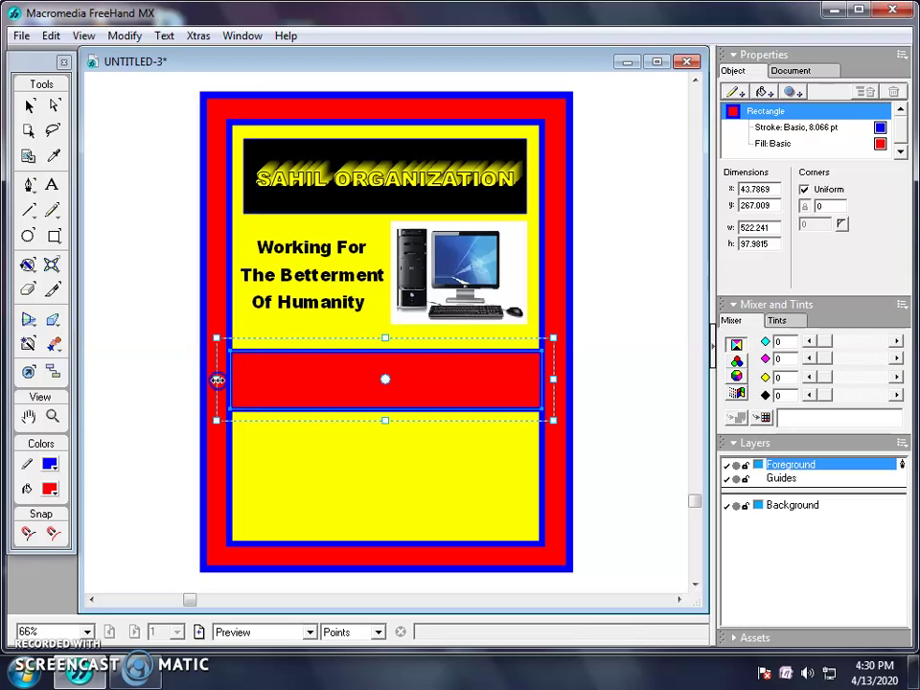
click(180, 367)
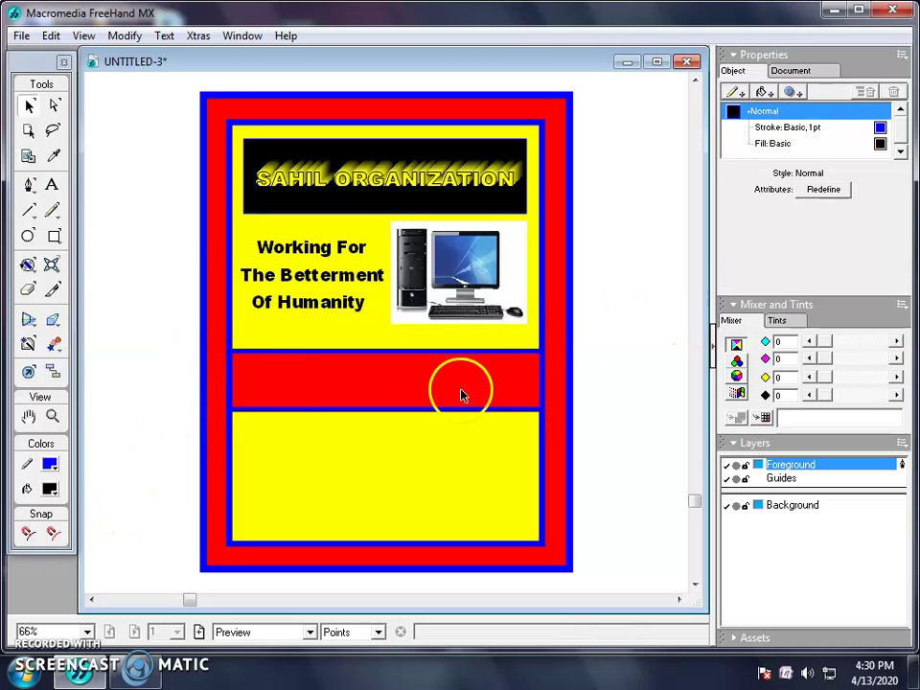
Add the text "UK STUDENTS" on the red band and move it towards the band's centre
click(386, 403)
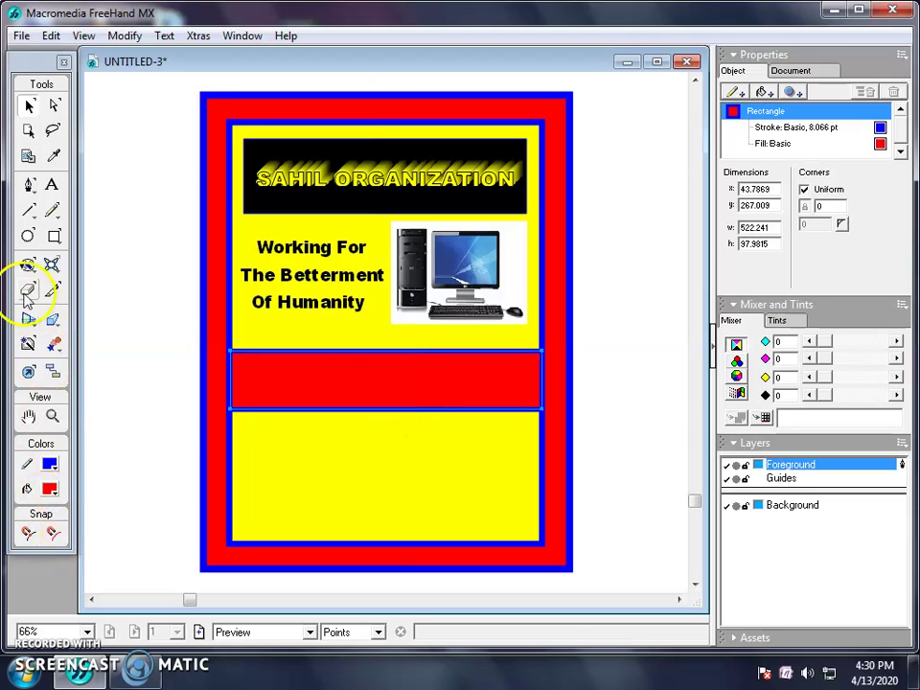
click(52, 184)
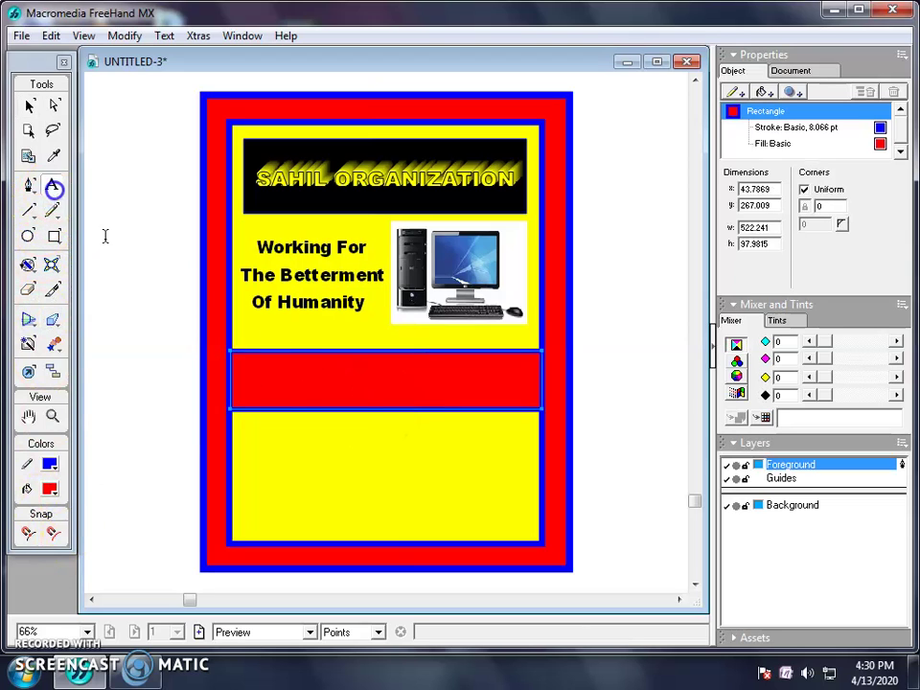
click(303, 390)
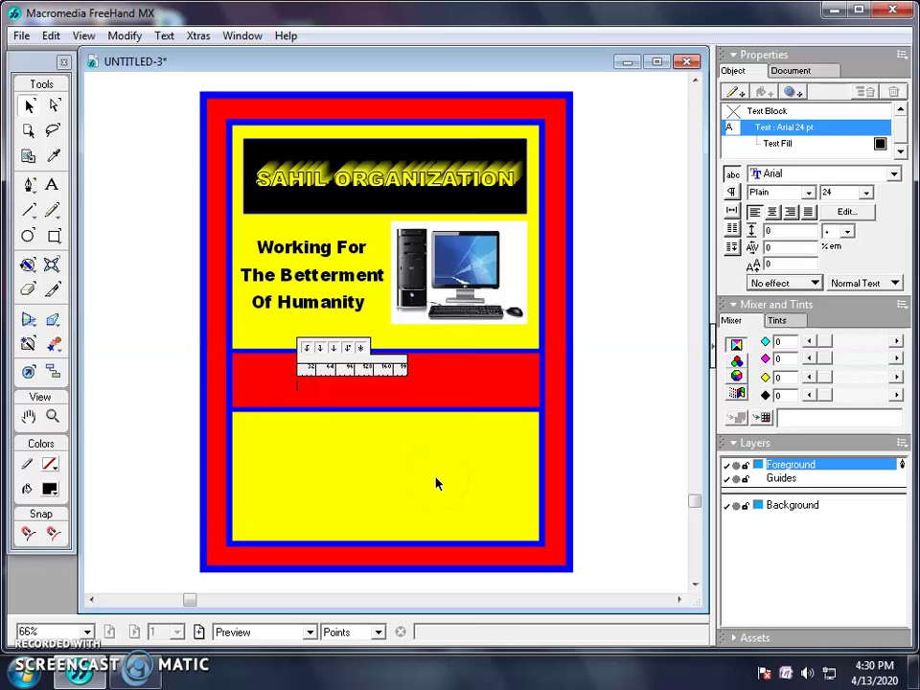
text(U STUDENTS)
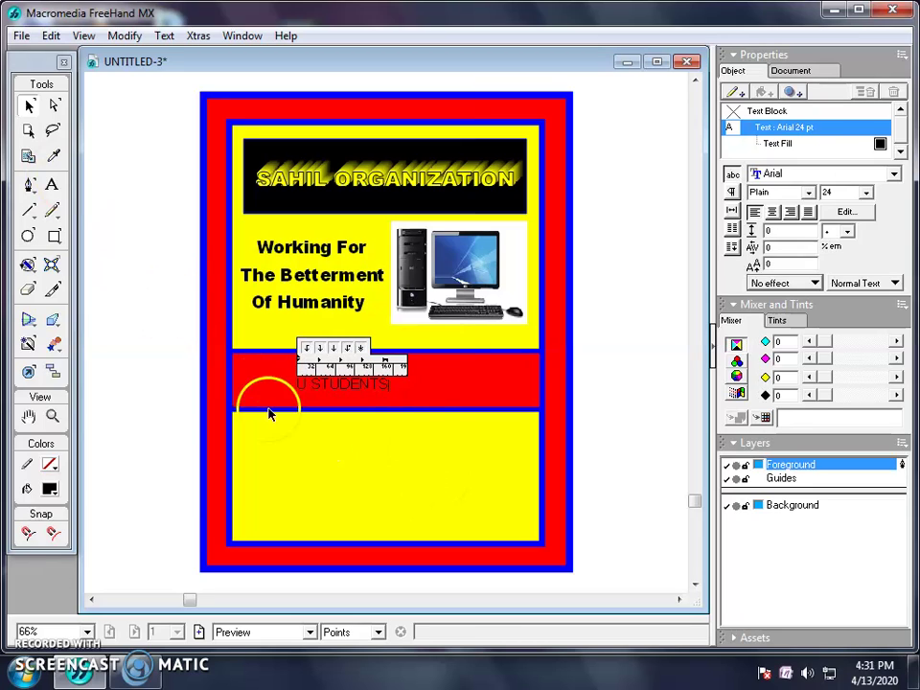
click(303, 384)
click(29, 106)
click(137, 280)
drag(334, 391, 360, 387)
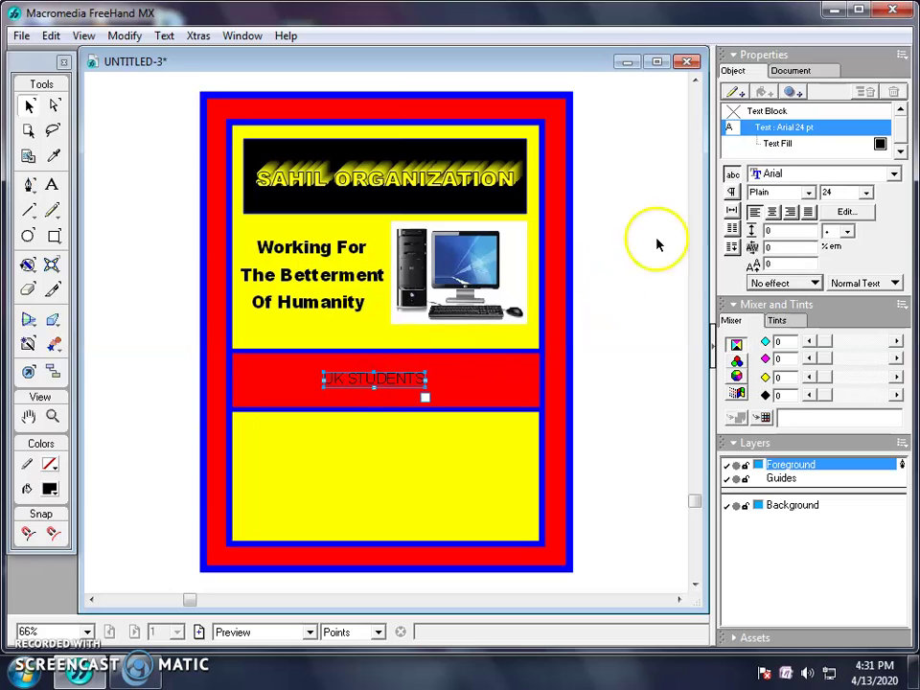
Set the "UK STUDENTS" text's font to Arial Black, keeping no text effect
click(892, 175)
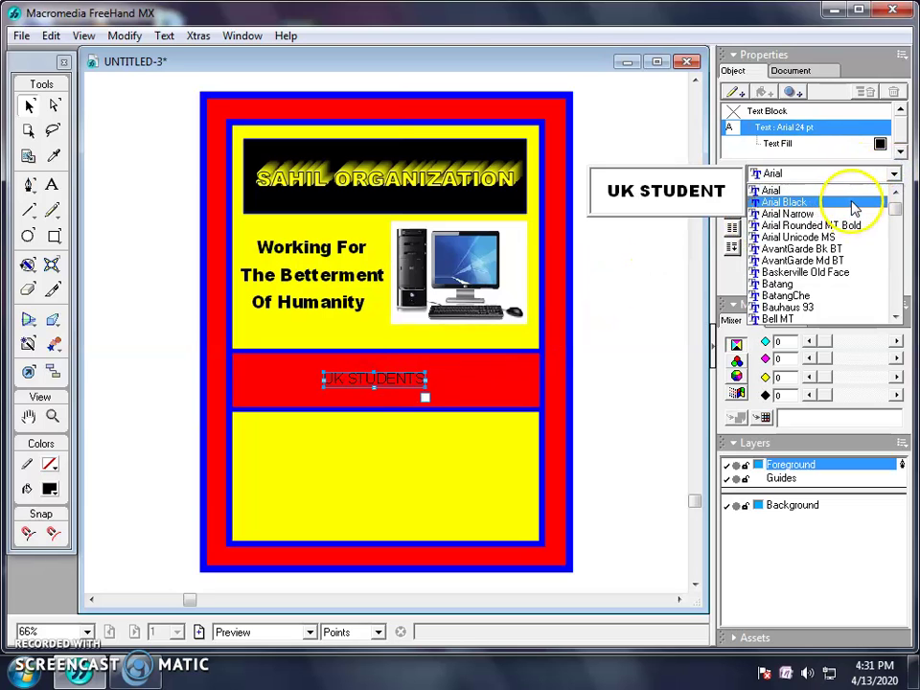
click(851, 203)
click(805, 284)
click(822, 429)
scroll(821, 280, up, 7)
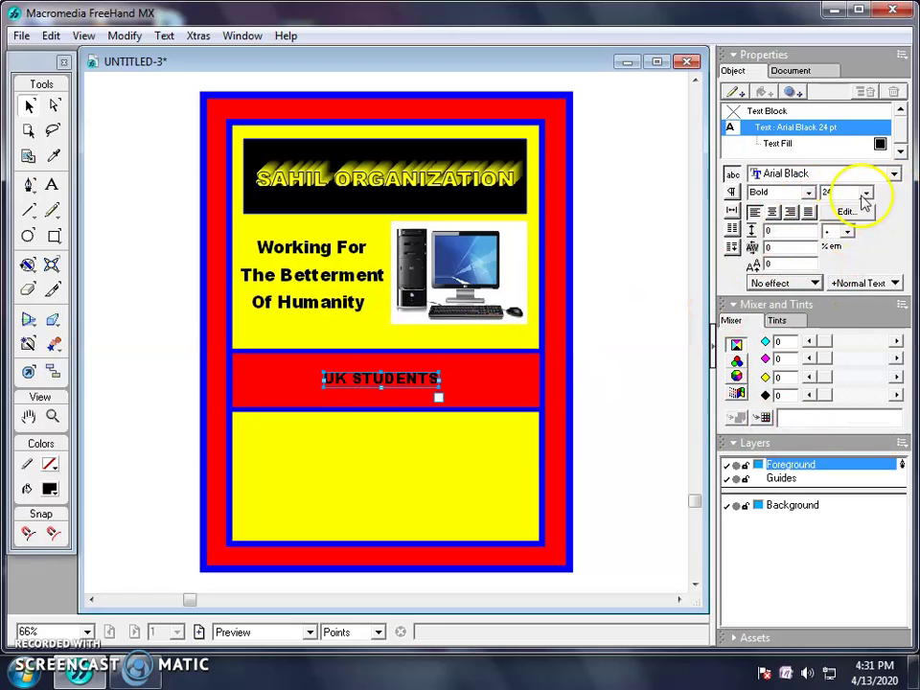
Fill the "UK STUDENTS" text with white
click(832, 143)
click(756, 171)
click(733, 182)
drag(730, 191, 743, 269)
click(781, 126)
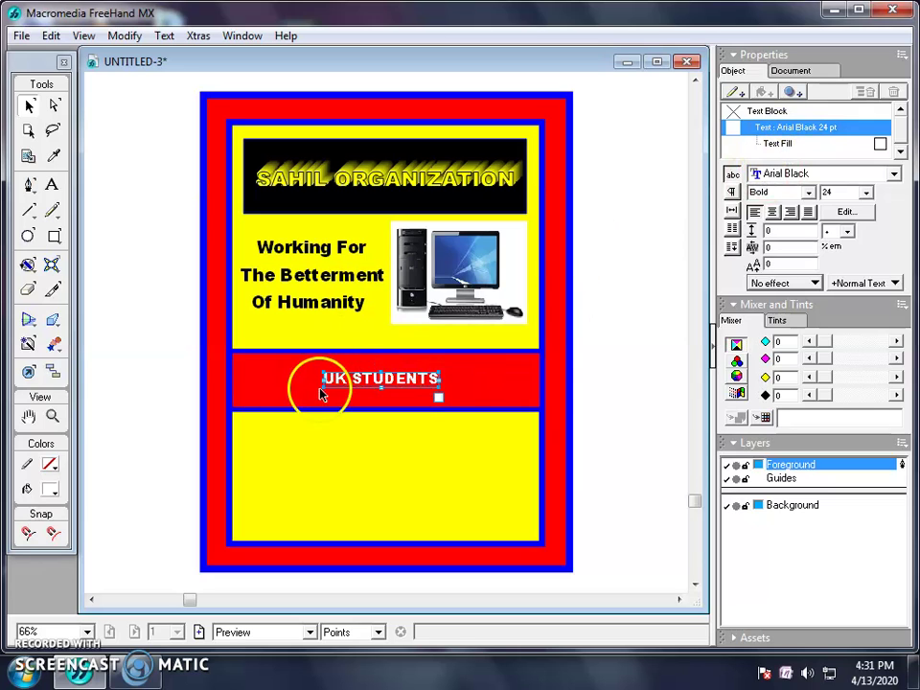
Fill the "UK STUDENTS" text with blue
click(827, 144)
drag(731, 191, 745, 292)
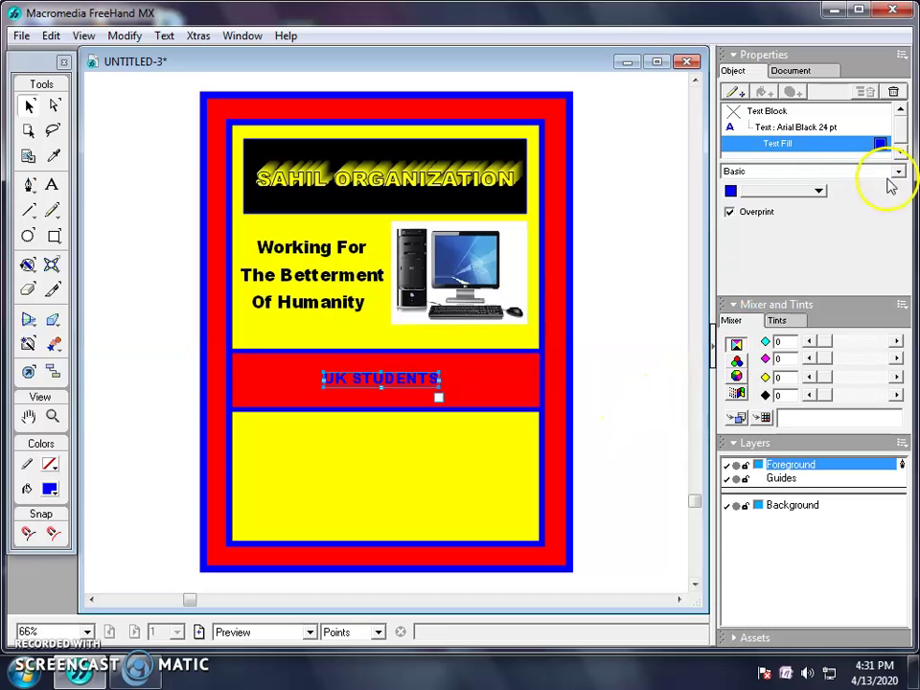
click(771, 127)
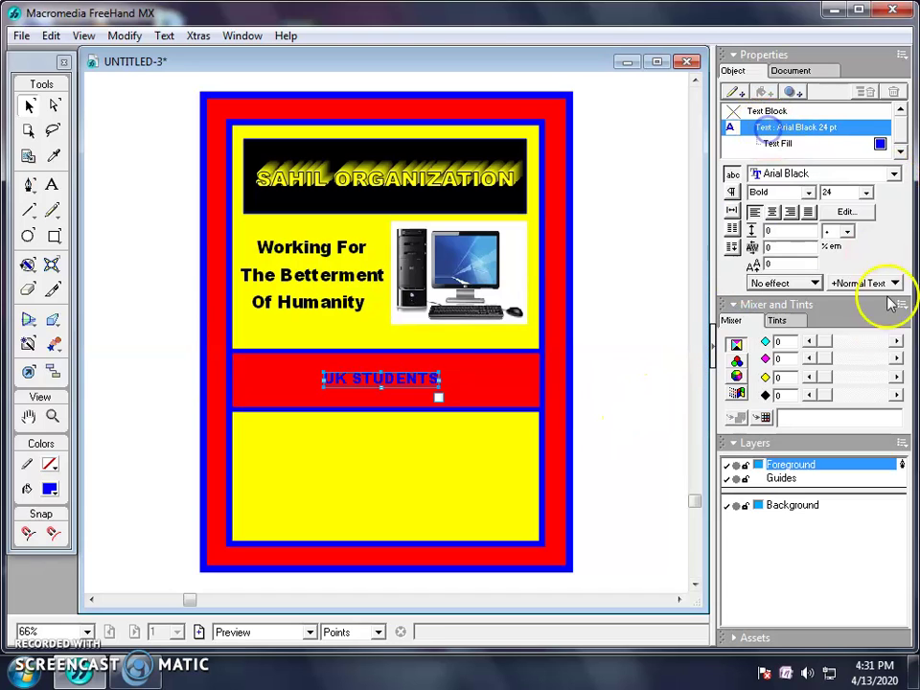
Choose a larger font size for "UK STUDENTS" and reposition the text within the red band
click(865, 191)
click(842, 230)
mouse_move(388, 372)
mouse_down()
mouse_move(372, 366)
mouse_move(376, 385)
mouse_move(382, 378)
mouse_up()
click(726, 436)
Move the red band up so that it sits just below the computer image, behind "UK STUDENTS"
drag(287, 411, 279, 361)
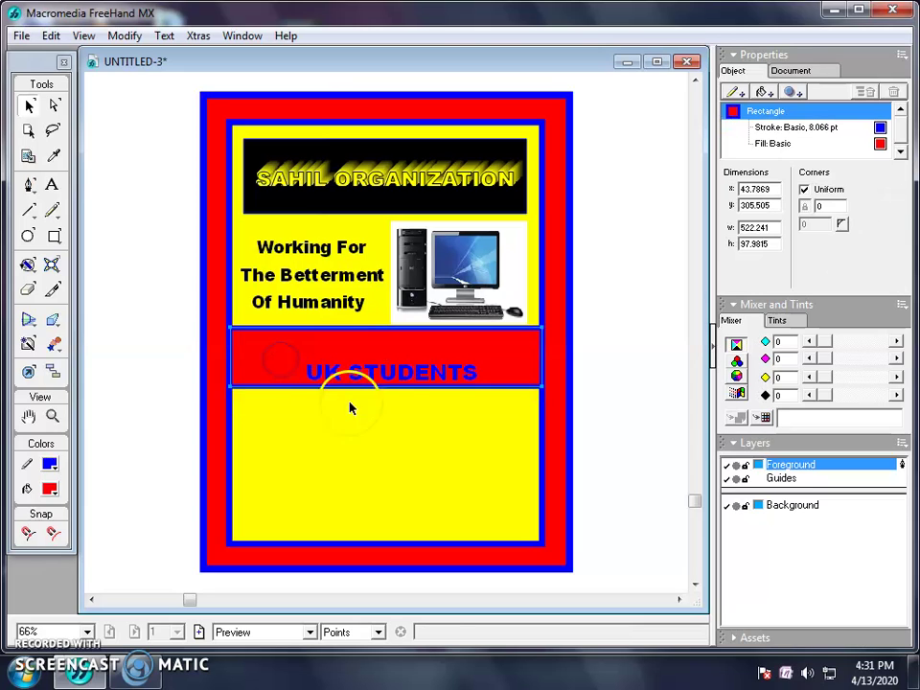
mouse_move(369, 360)
mouse_down()
mouse_move(347, 345)
mouse_move(372, 381)
mouse_up()
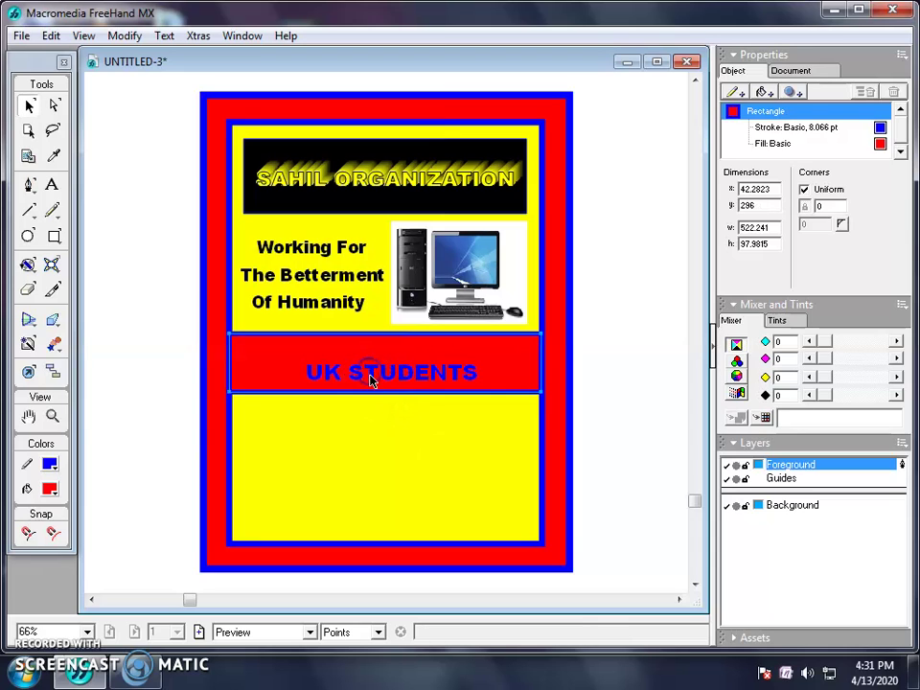
click(381, 429)
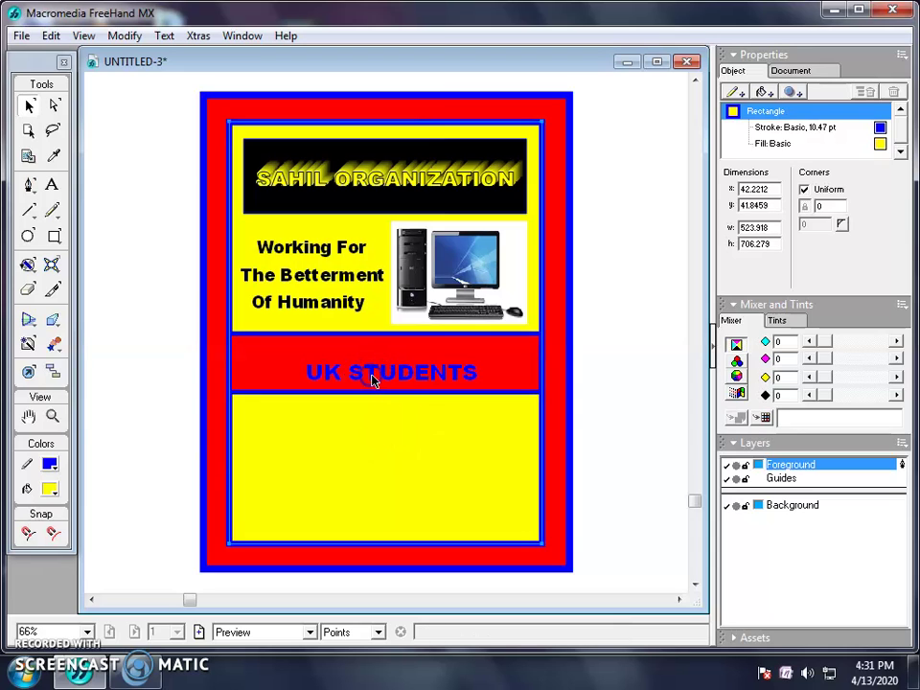